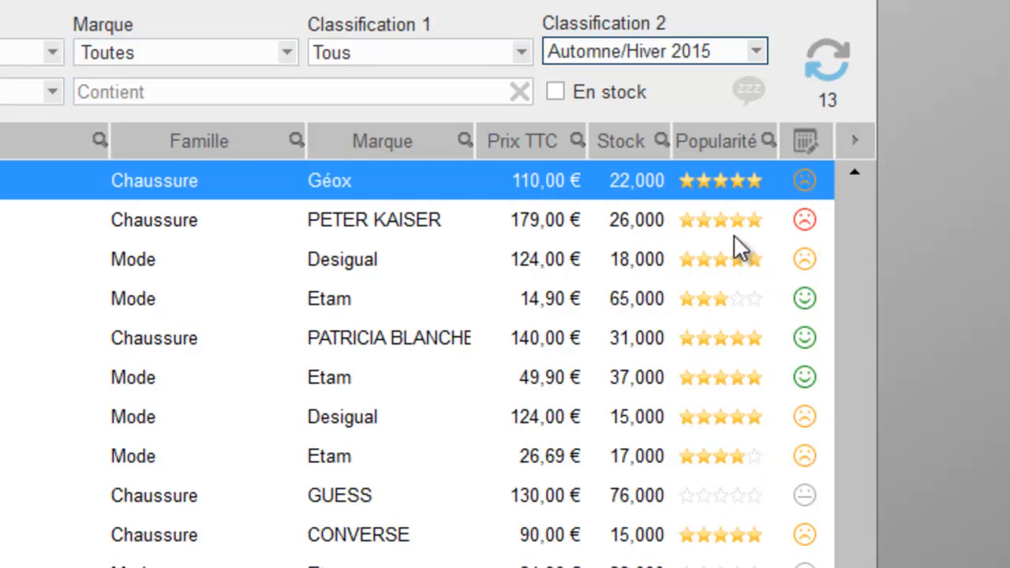
# Step: Open the record of the Naomi article and view the details of its size 36 Black variant
pyautogui.click(753, 220)
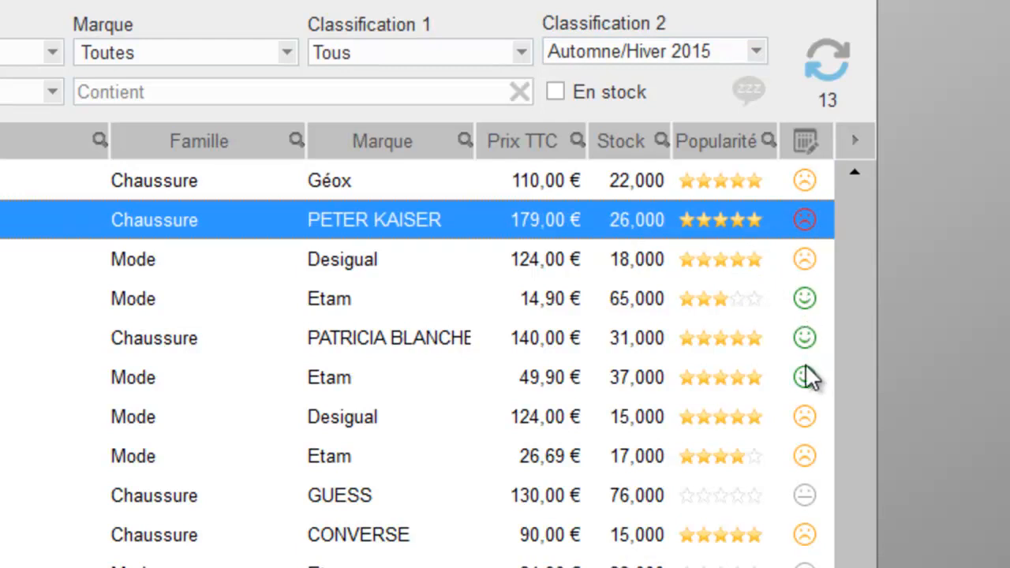
pyautogui.click(804, 416)
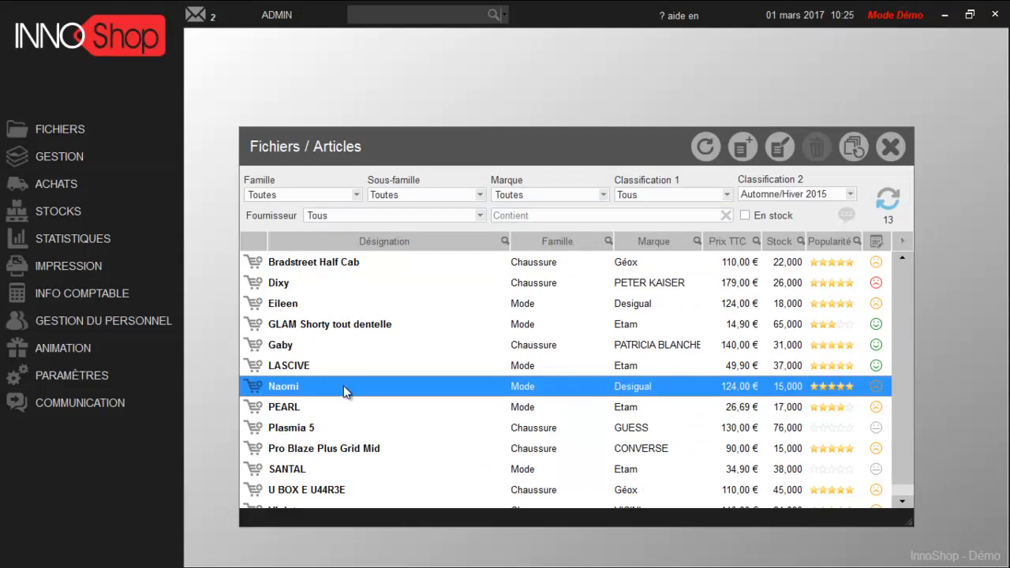
pyautogui.doubleClick(343, 385)
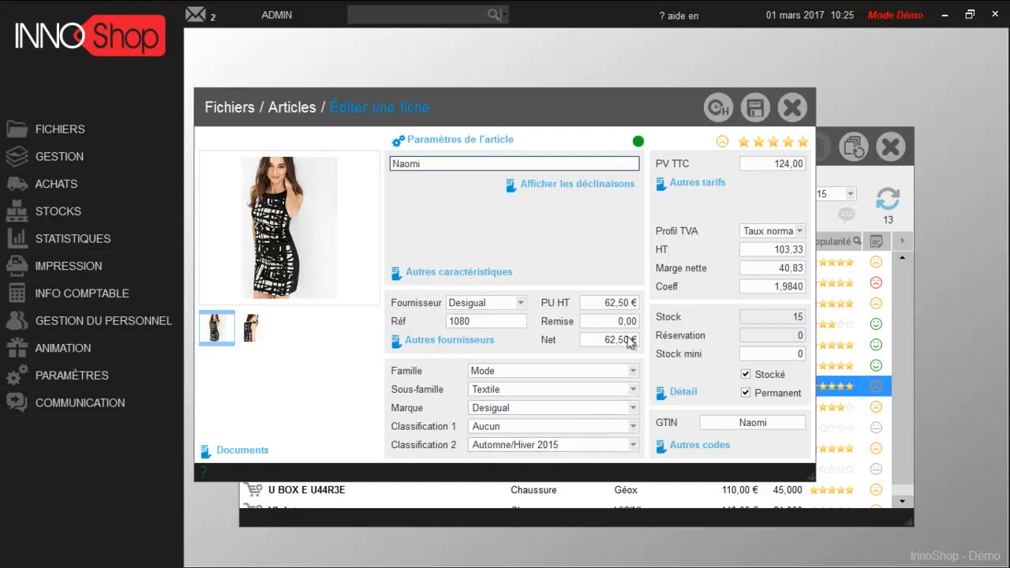
pyautogui.click(584, 186)
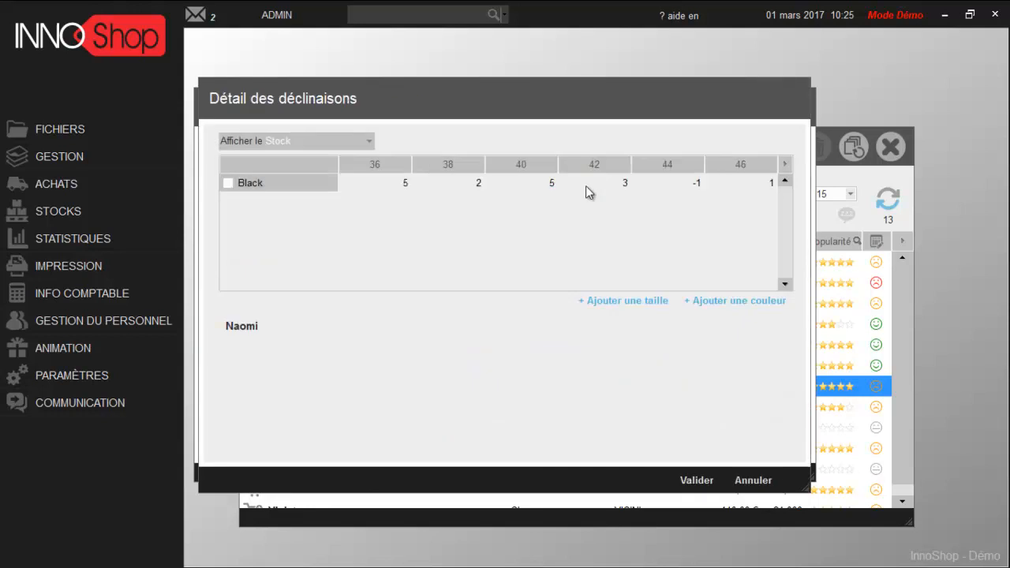
pyautogui.click(385, 186)
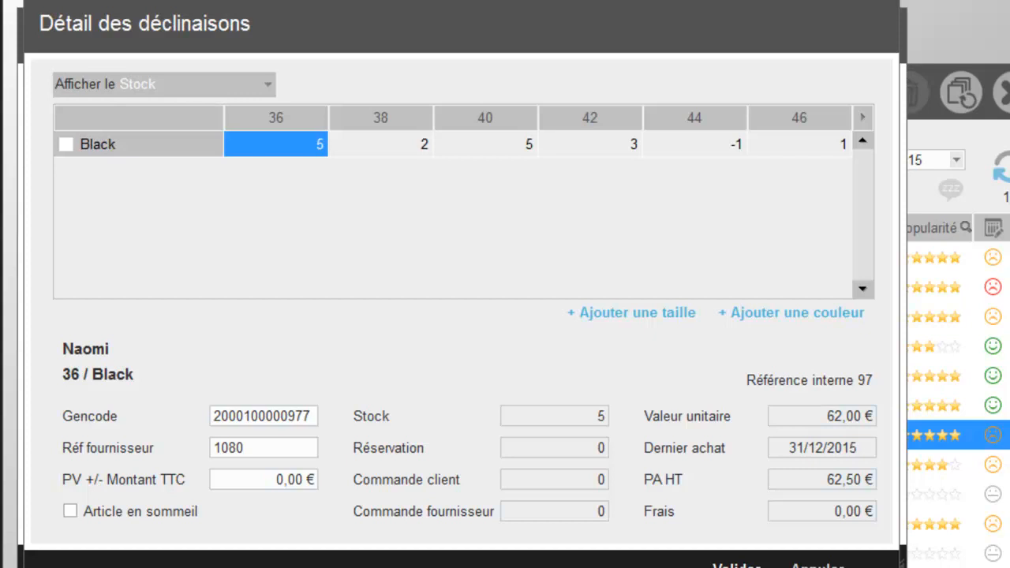
pyautogui.click(728, 562)
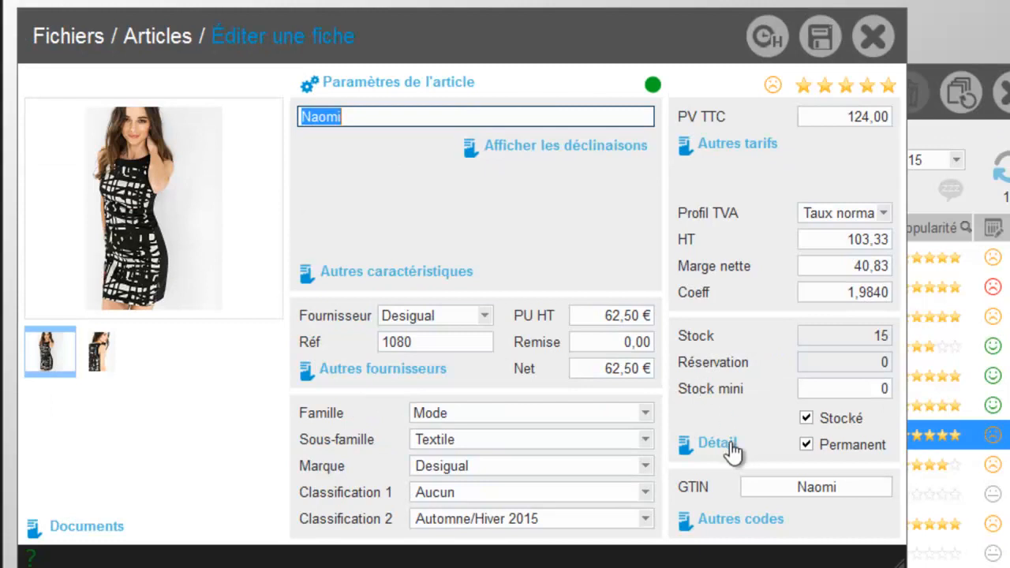
# Step: Display the Naomi article's stock details and its 2017 monthly purchase and sales quantities, and close the record
pyautogui.click(702, 444)
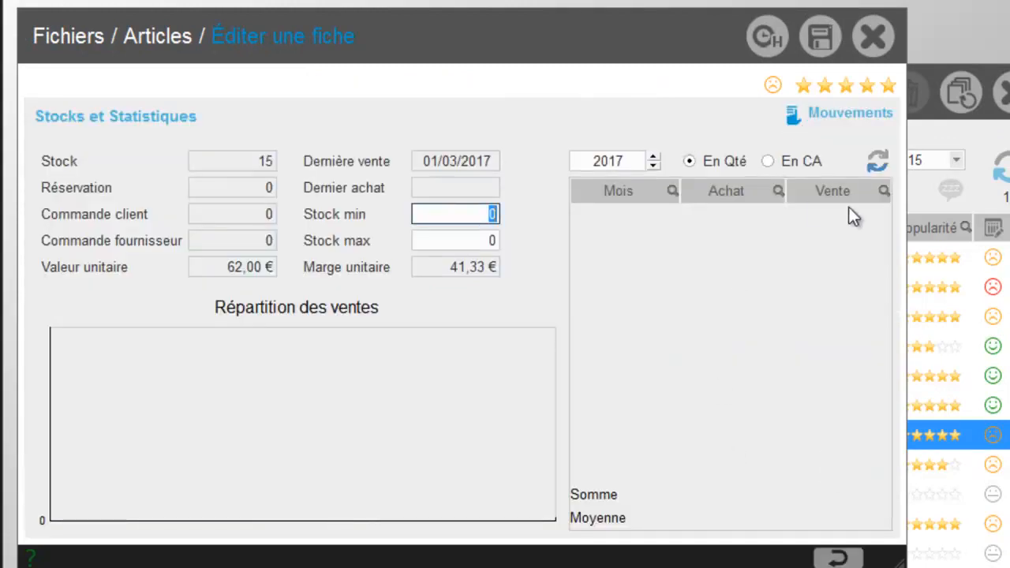
pyautogui.click(877, 160)
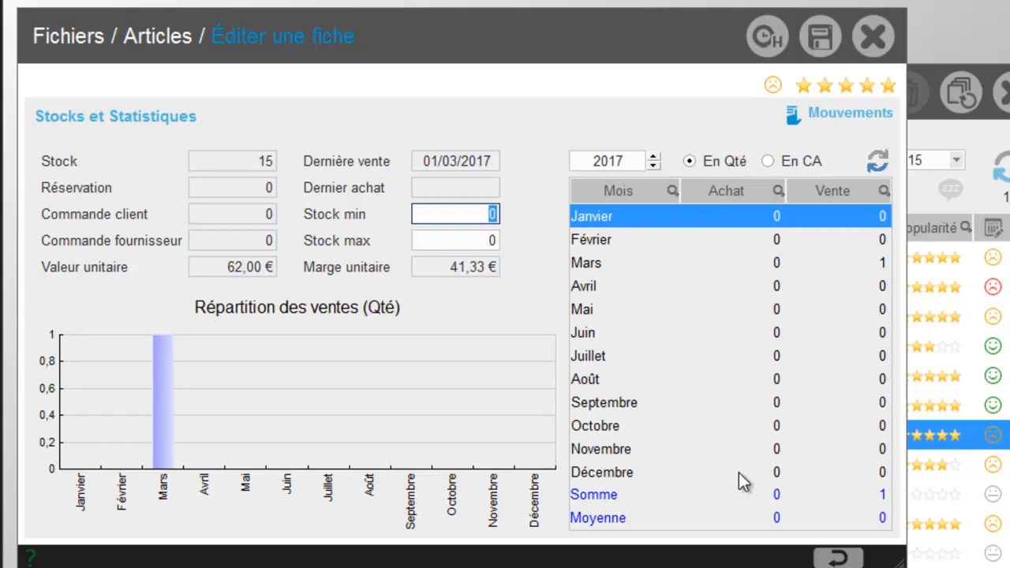
pyautogui.click(838, 557)
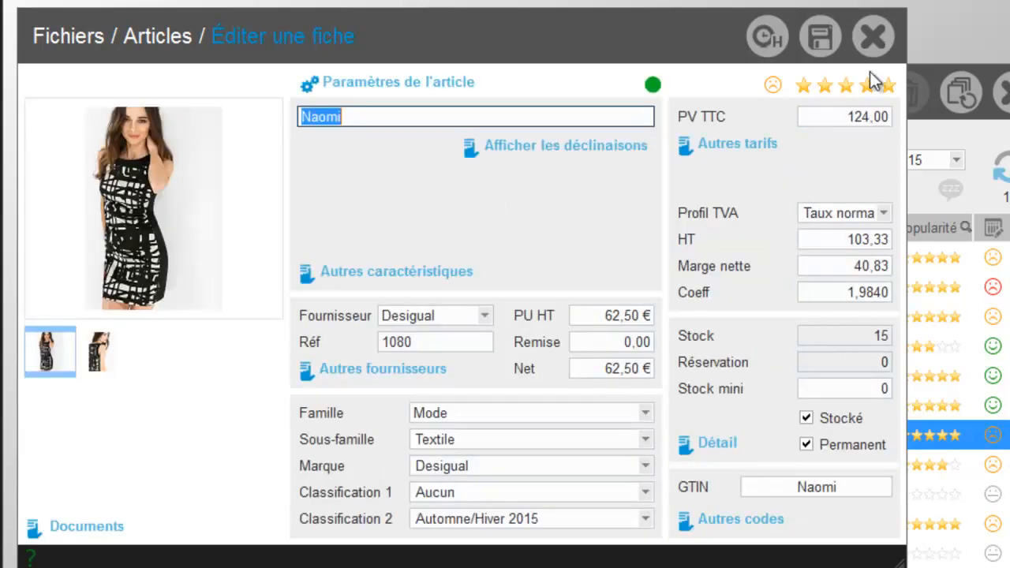
pyautogui.click(871, 38)
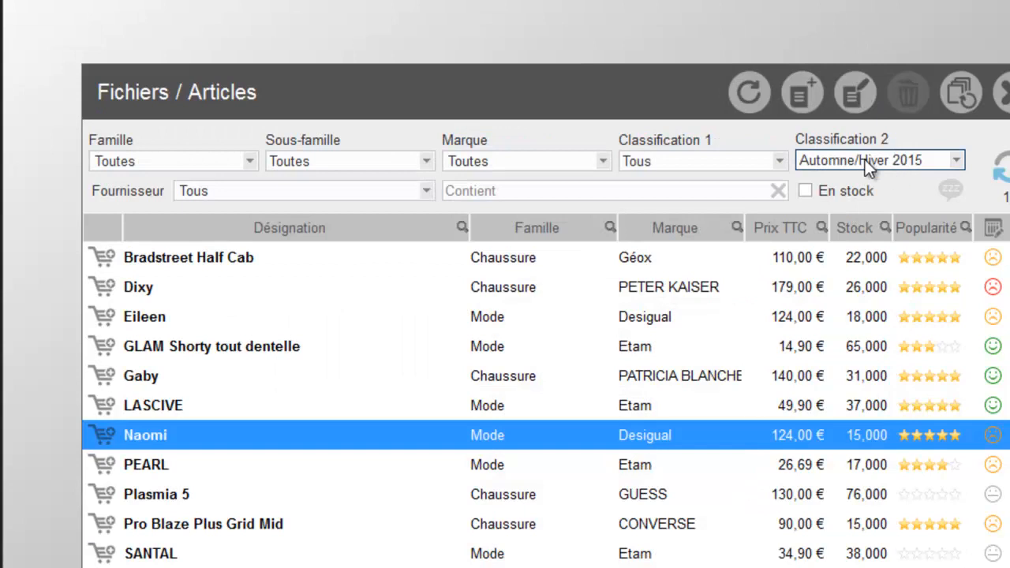
# Step: Create a new article in the Mode family named "Levis 501" and make it an article with variants
pyautogui.click(815, 89)
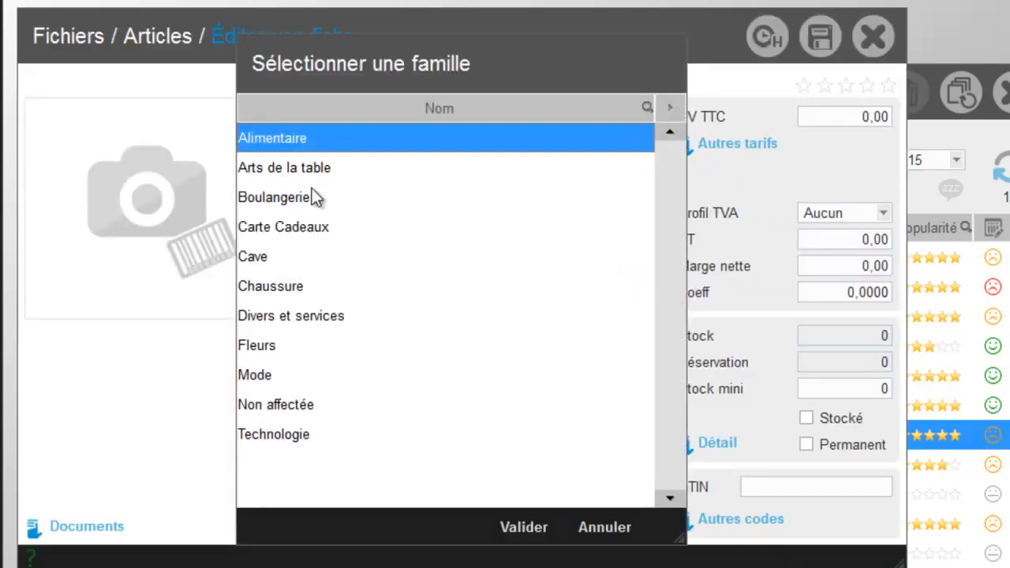
pyautogui.doubleClick(276, 367)
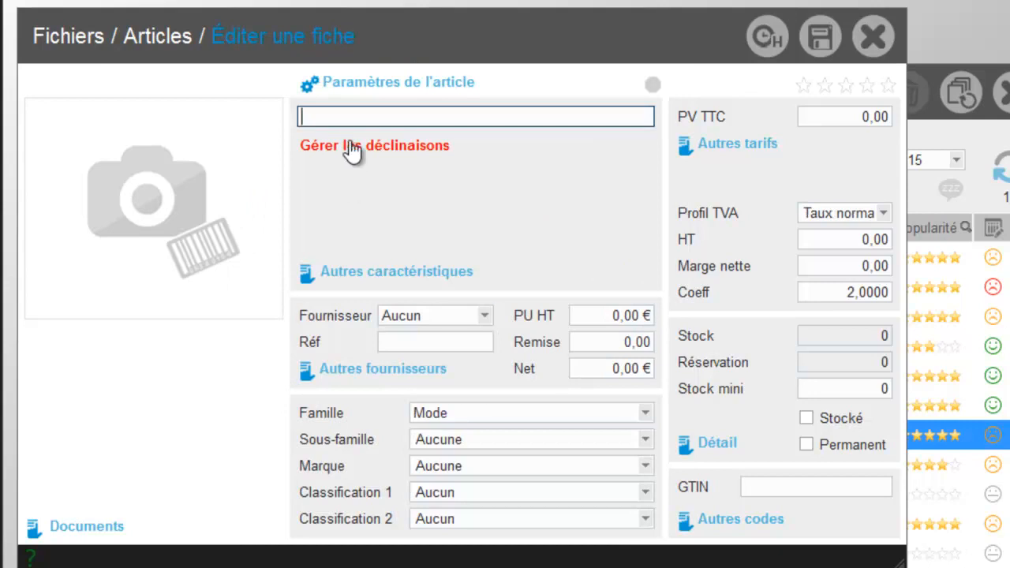
pyautogui.write('L')
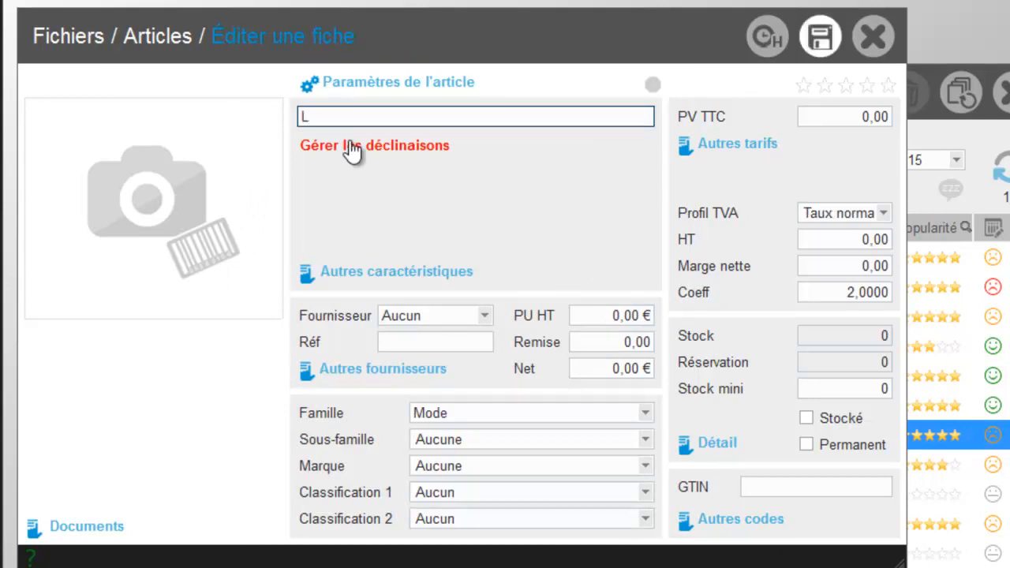
pyautogui.write('evis 501')
pyautogui.click(351, 147)
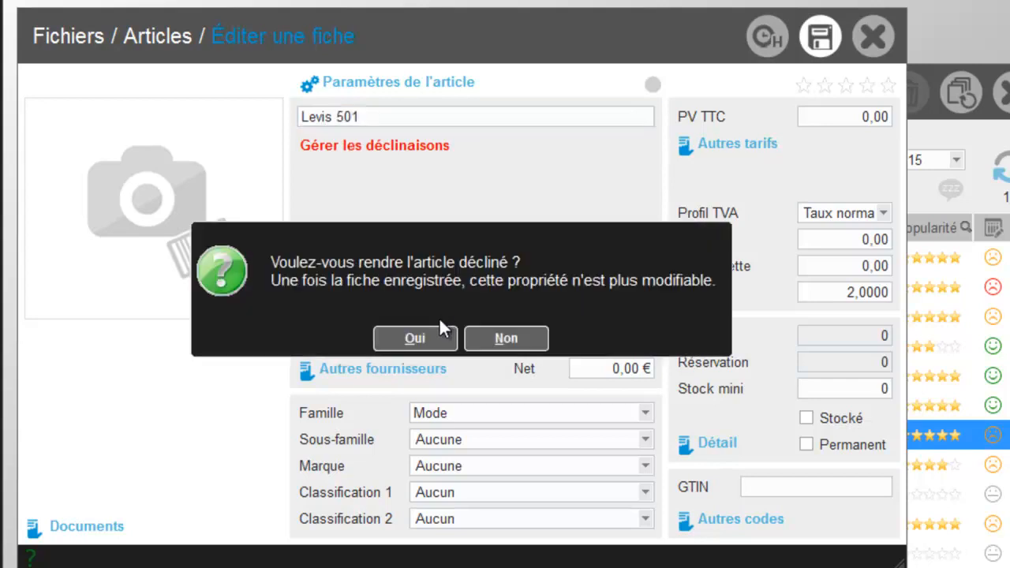
pyautogui.click(432, 331)
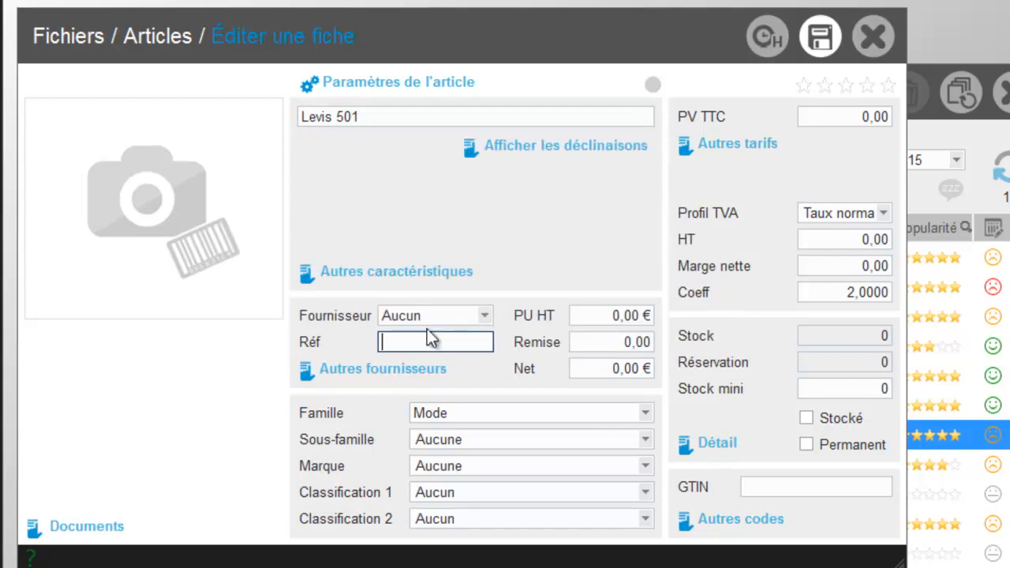
# Step: Set the new article's supplier to Levis, its unit purchase price excluding tax to 42 and its selling price including tax to 99
pyautogui.click(415, 315)
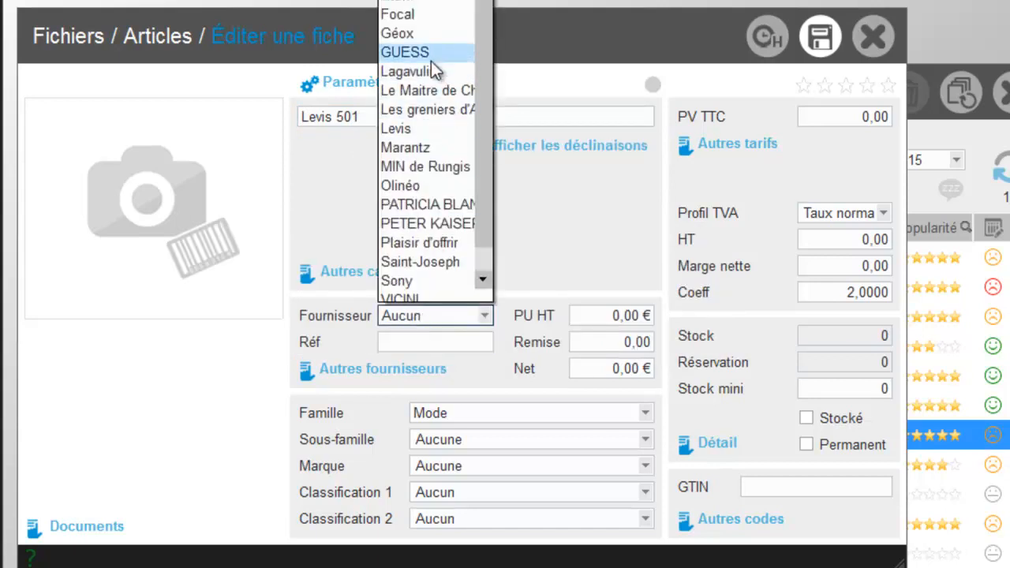
pyautogui.click(431, 68)
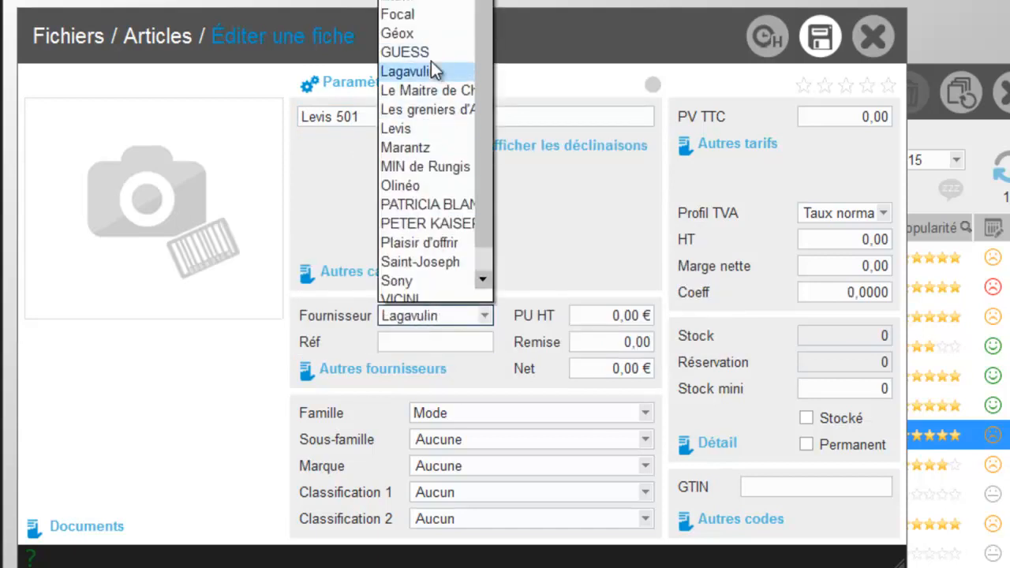
pyautogui.click(413, 130)
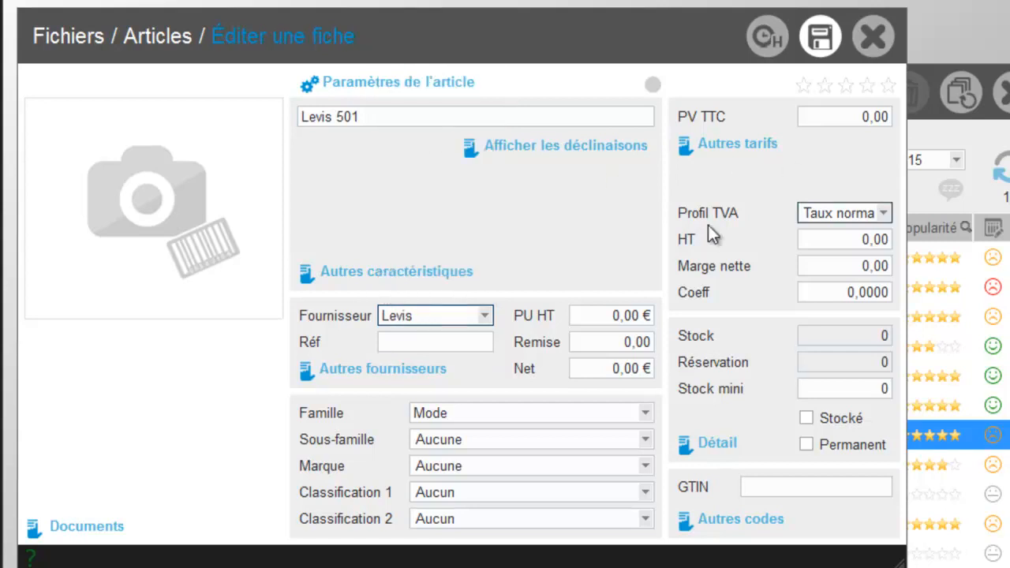
pyautogui.click(611, 315)
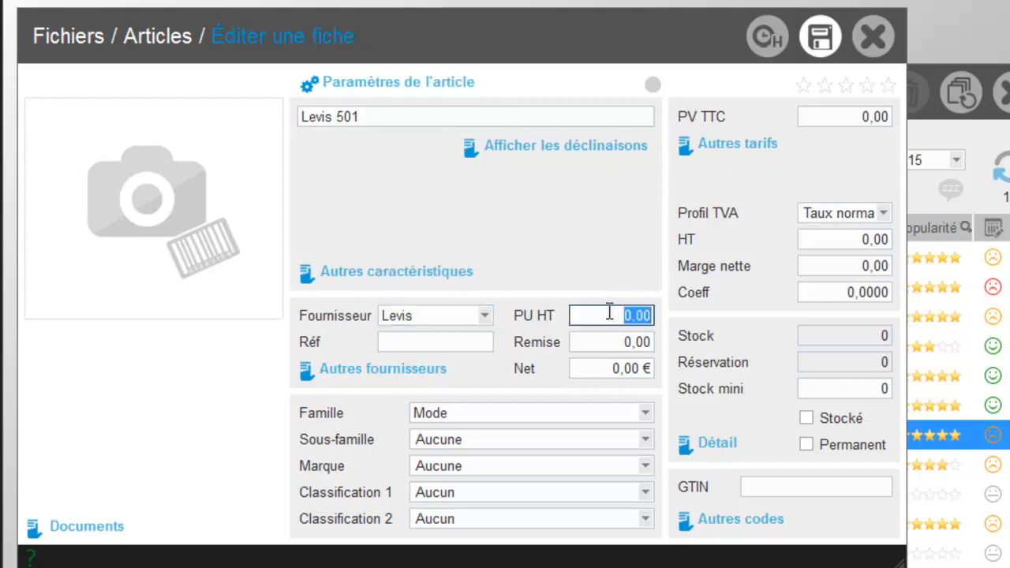
pyautogui.write('42')
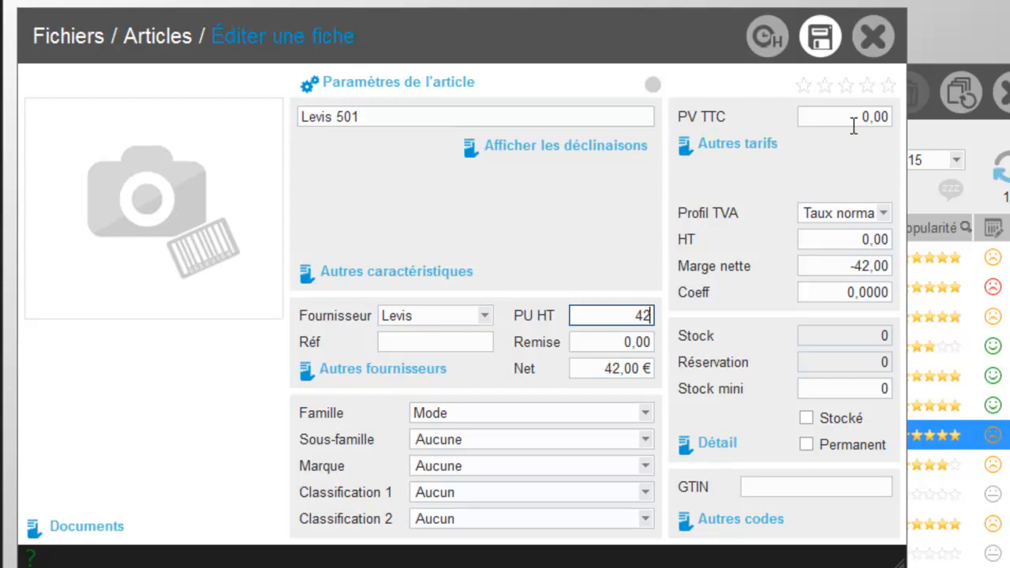
pyautogui.click(852, 118)
pyautogui.write('99')
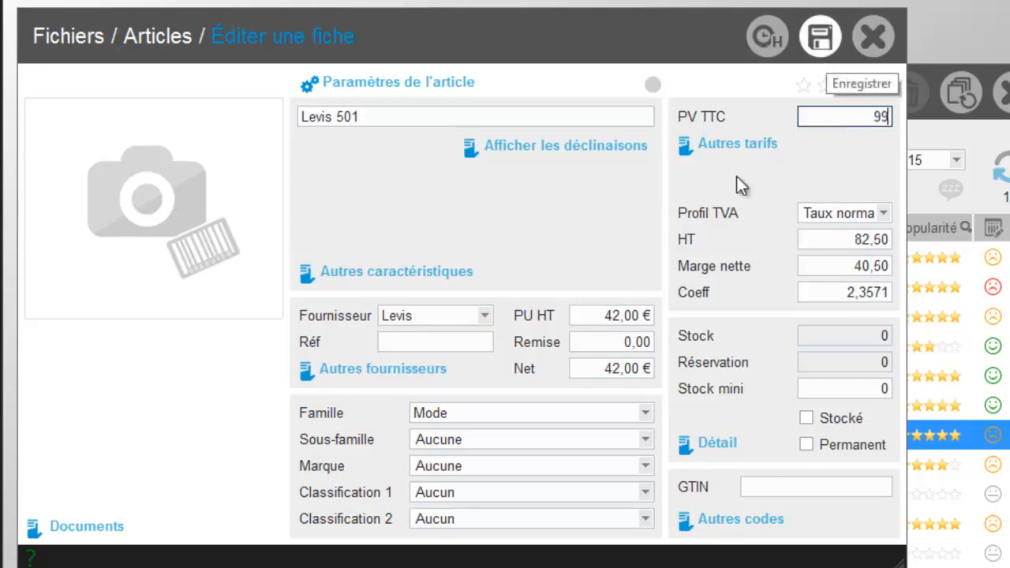
# Step: Assign H2017 as the Levis 501 article's Classification 2 and save the record
pyautogui.click(576, 517)
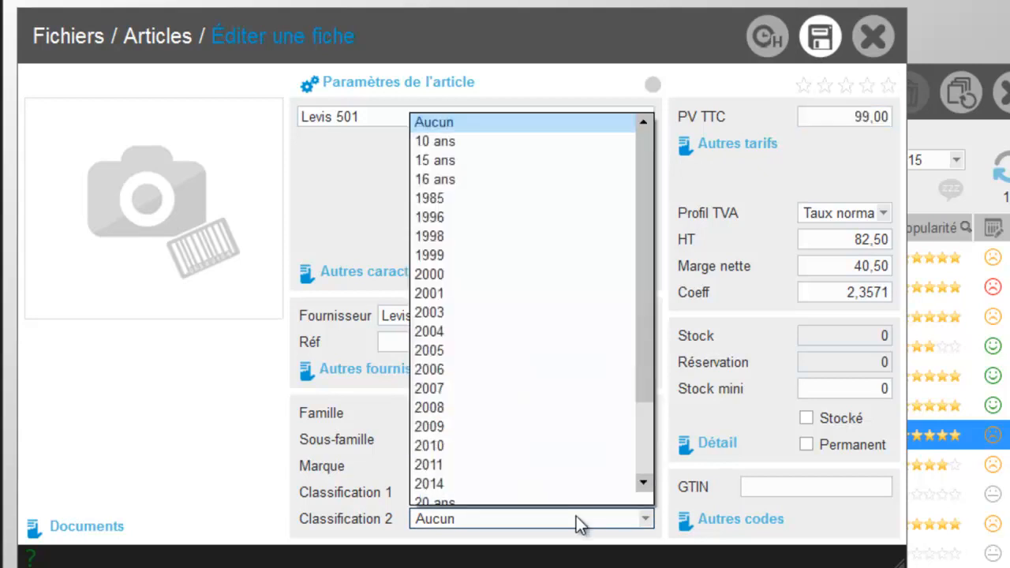
pyautogui.press('h')
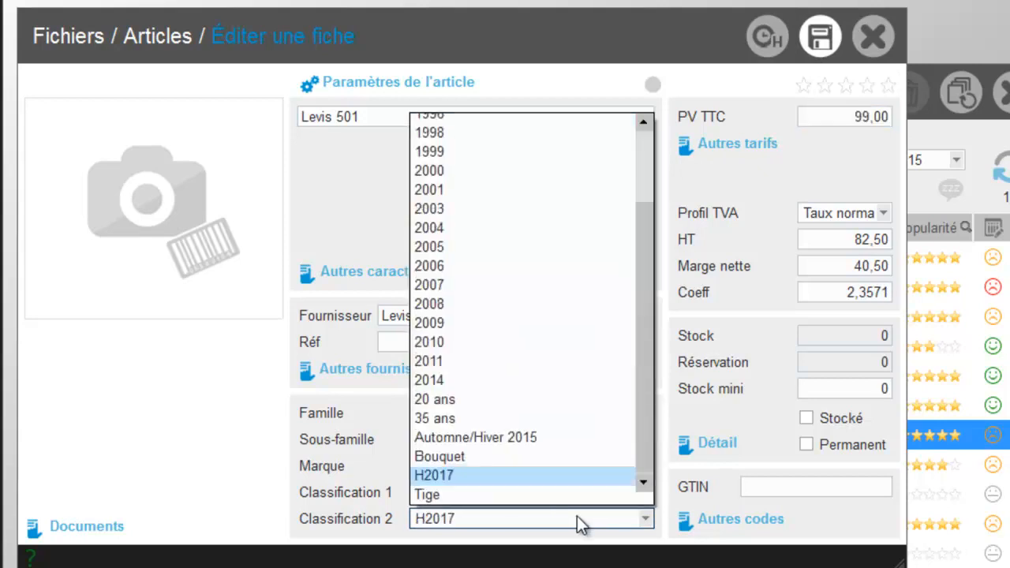
pyautogui.click(470, 478)
pyautogui.click(820, 36)
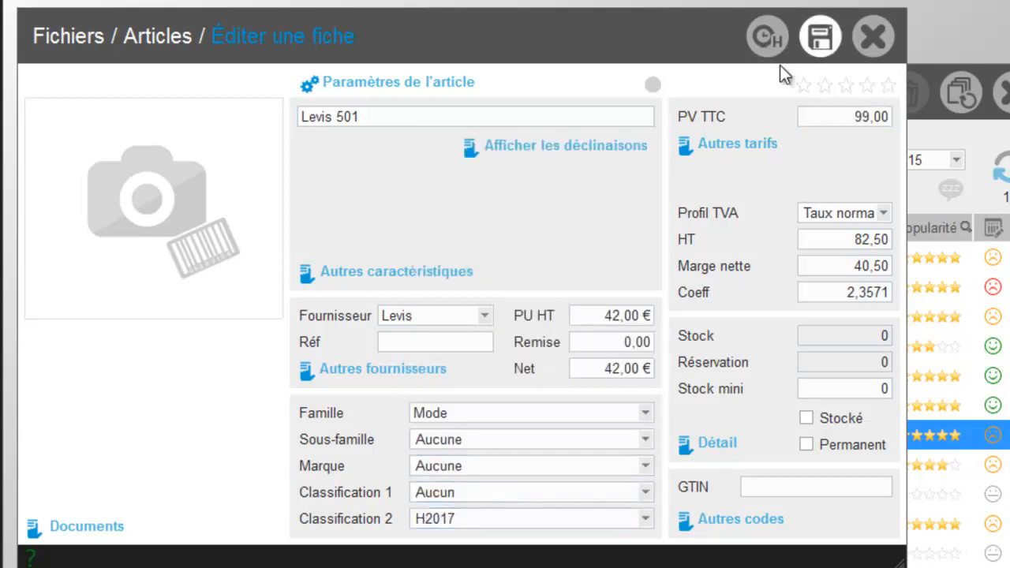
# Step: Give the Levis 501 variants the Taille US size grid and the colour Bleu, validate them and close the article windows
pyautogui.click(581, 147)
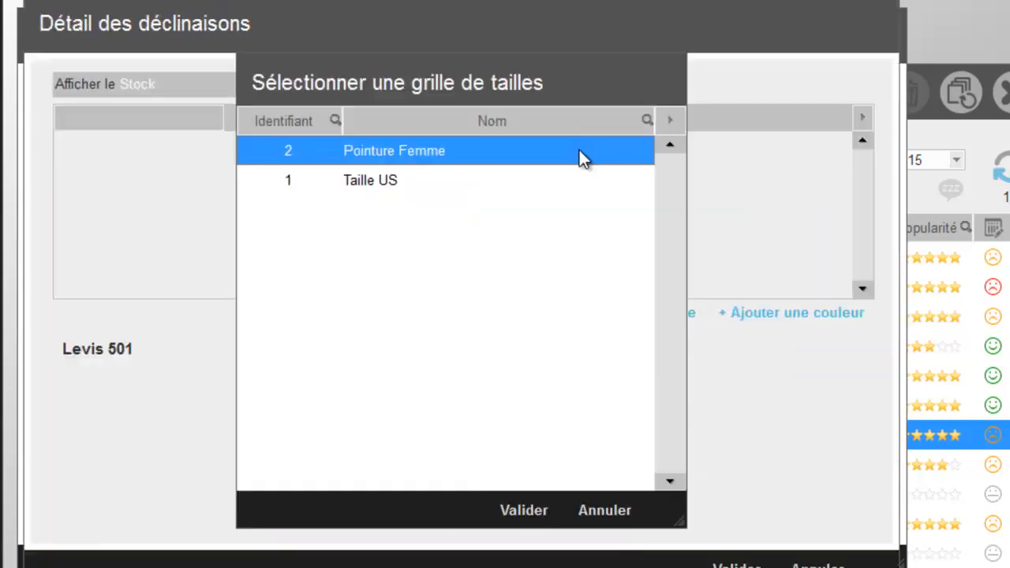
pyautogui.doubleClick(397, 176)
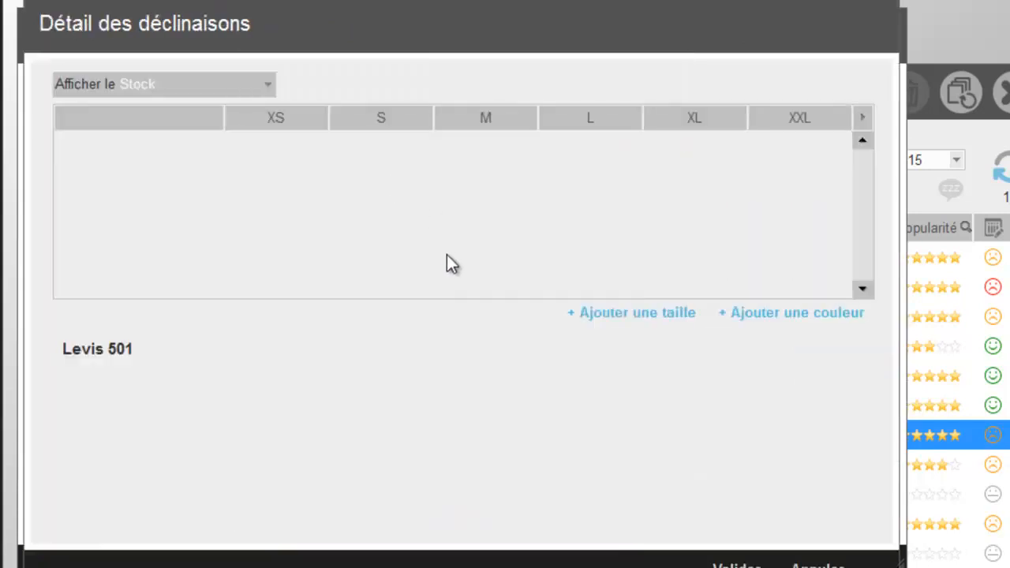
pyautogui.click(785, 313)
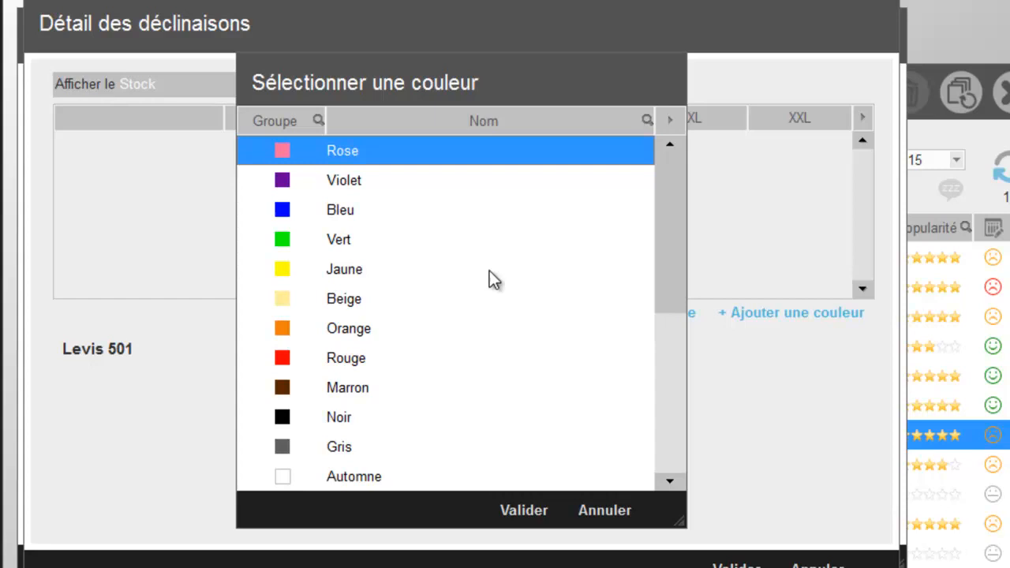
pyautogui.doubleClick(352, 211)
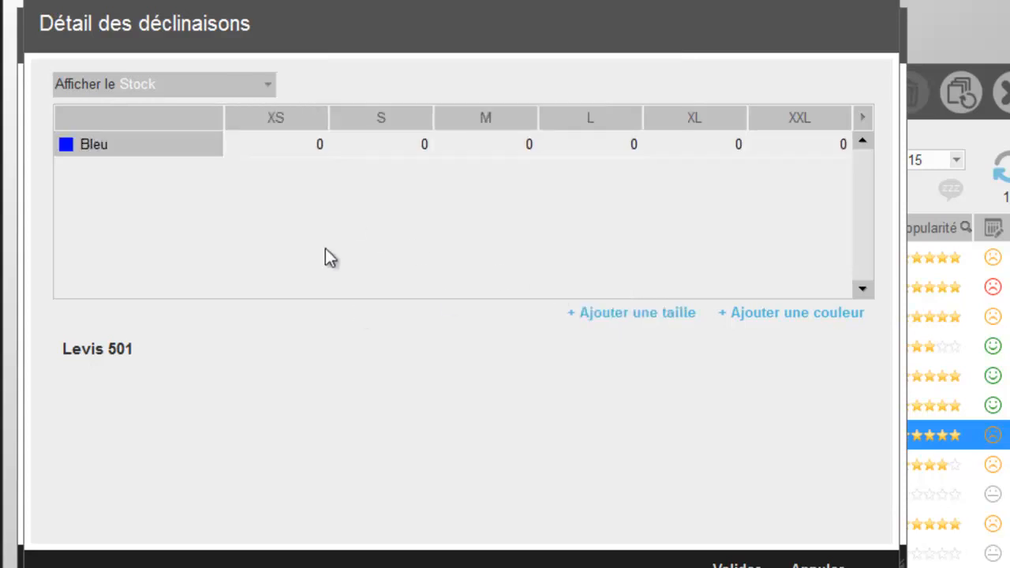
pyautogui.click(303, 143)
pyautogui.click(738, 565)
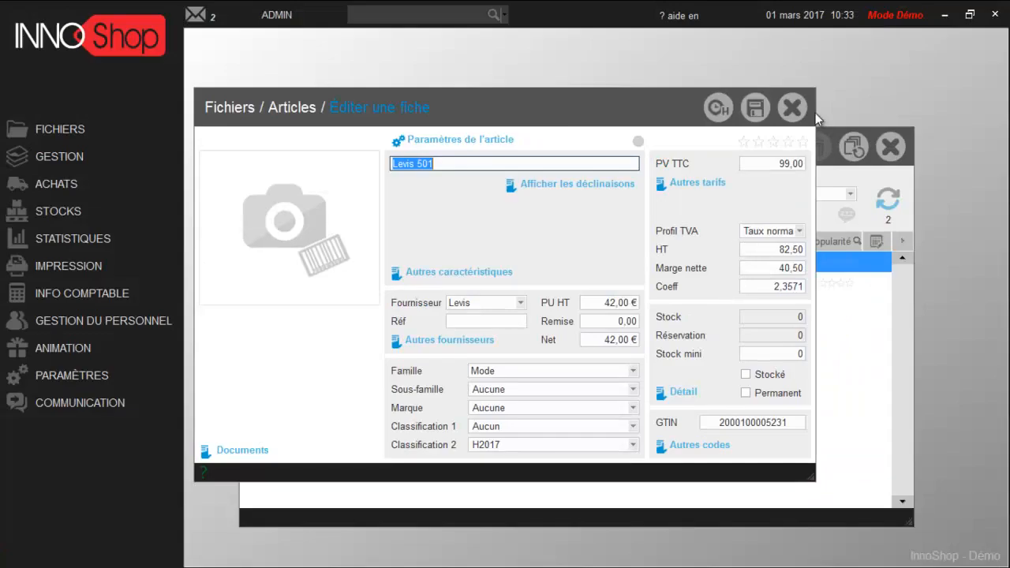
pyautogui.click(872, 36)
pyautogui.click(889, 146)
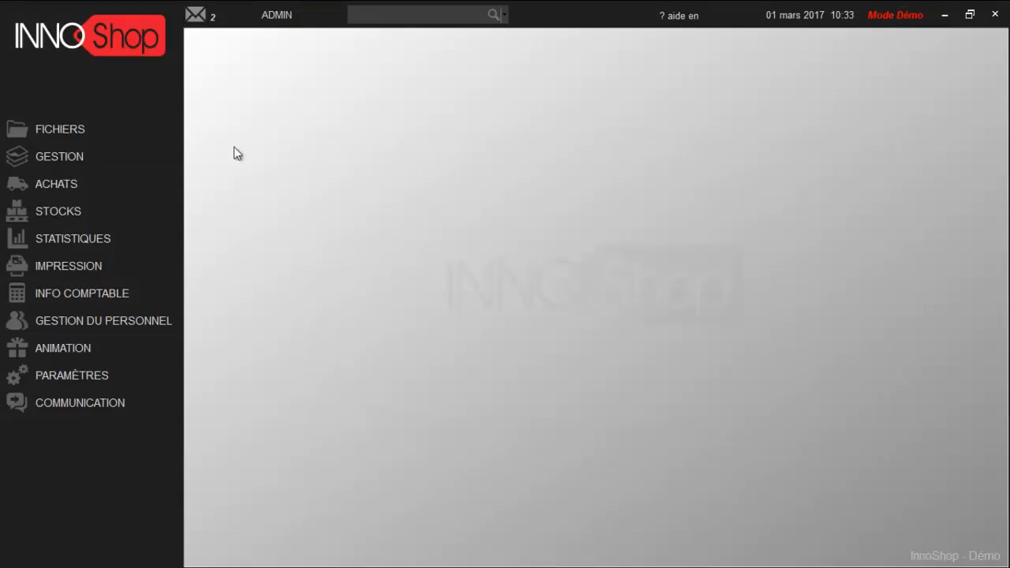
# Step: Search the client list by the first digits of a phone number and open the matching client's record
pyautogui.click(93, 126)
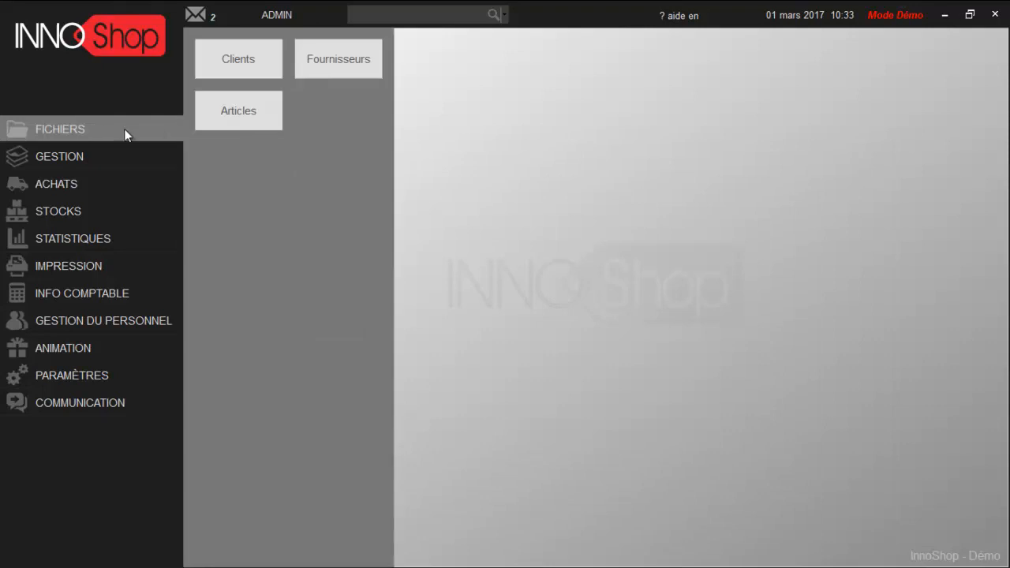
pyautogui.click(237, 68)
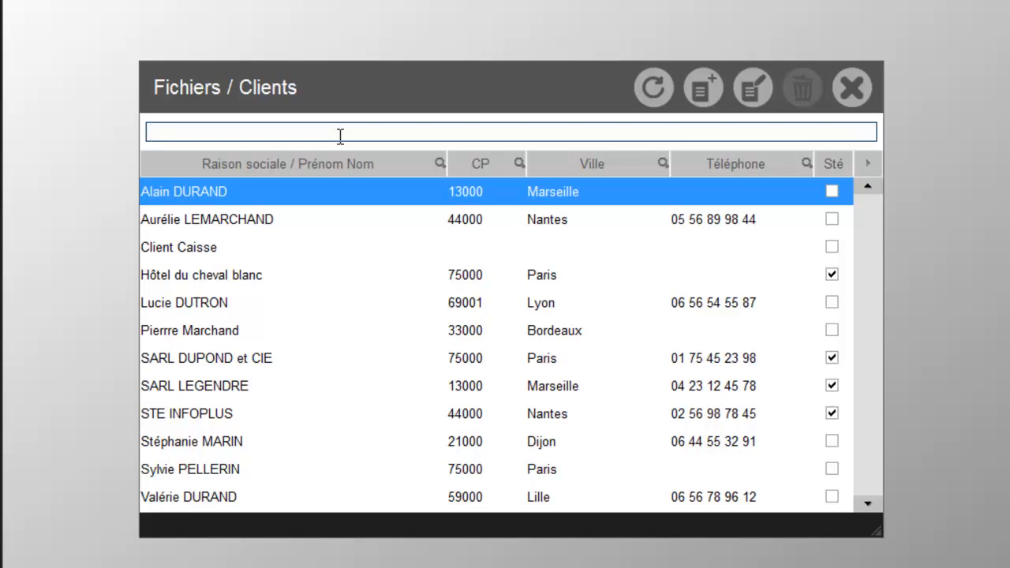
pyautogui.write('0644')
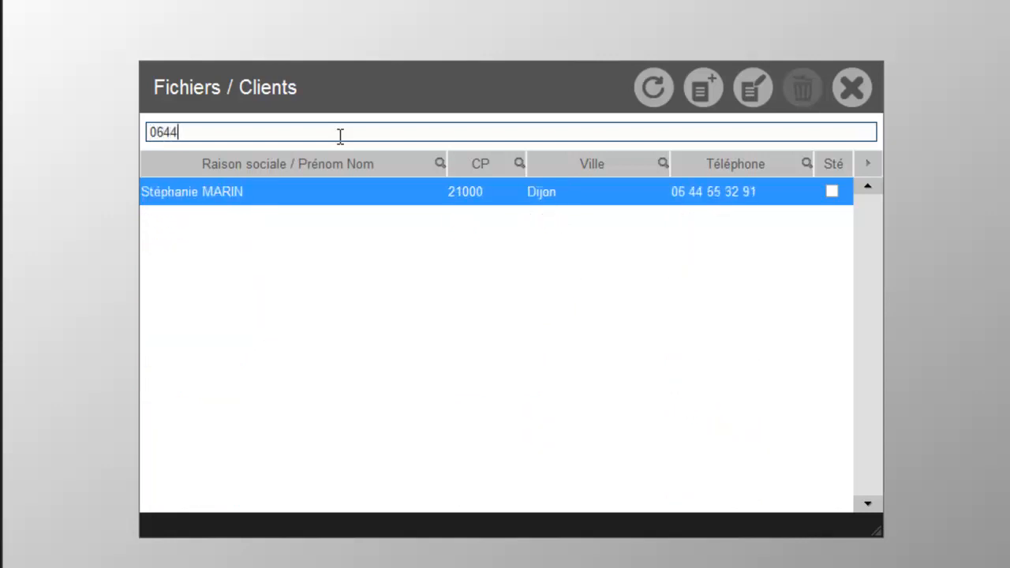
pyautogui.click(470, 412)
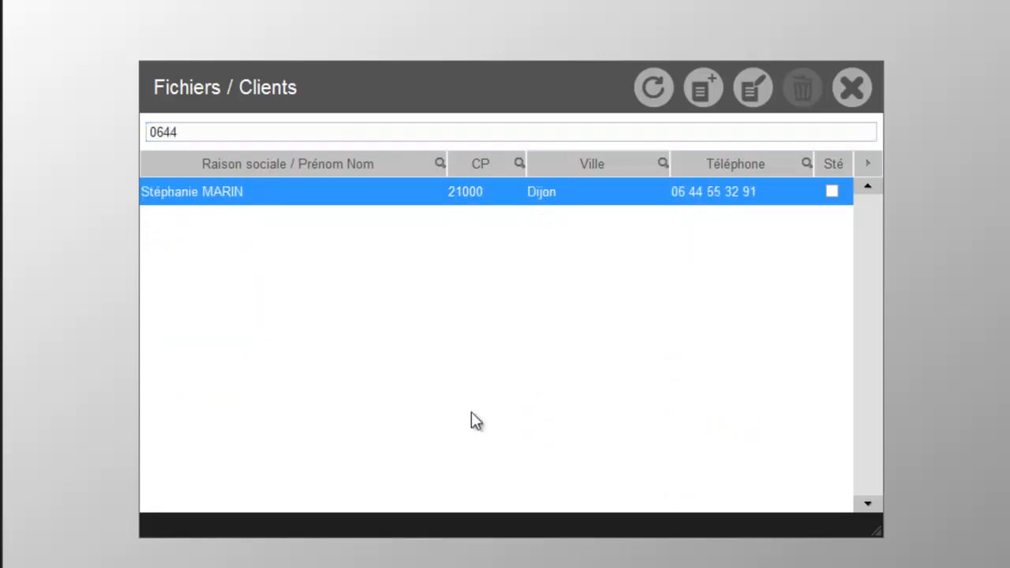
pyautogui.doubleClick(459, 200)
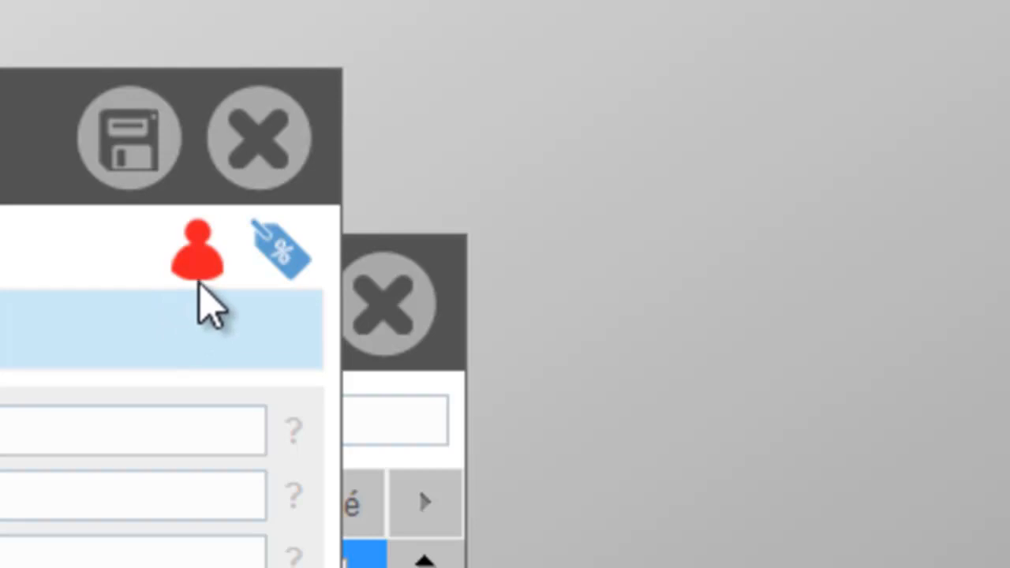
# Step: Examine the client record's status and discount indicators and its loyalty card details, then close the record and the client list
pyautogui.moveTo(199, 274)
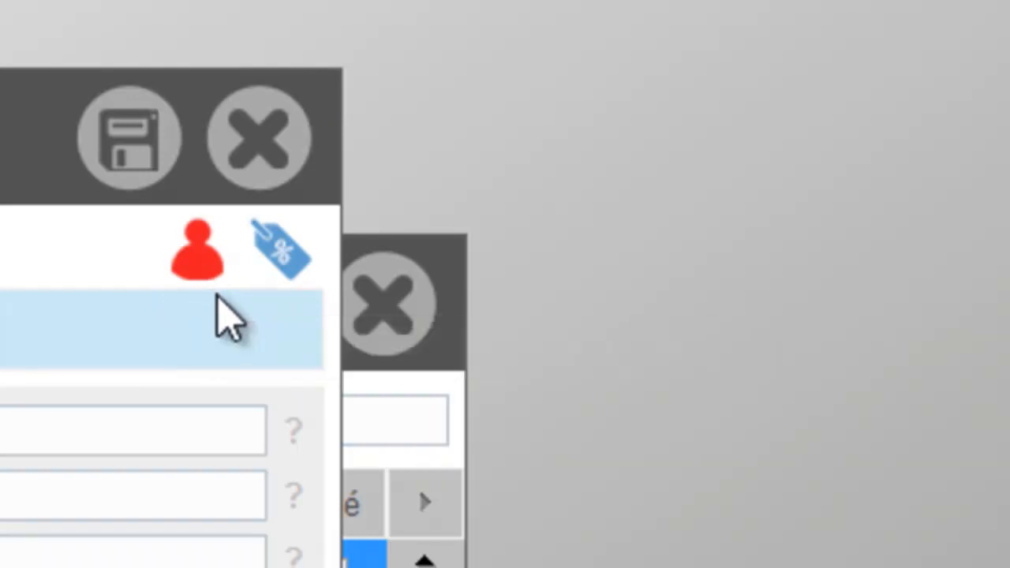
pyautogui.moveTo(278, 267)
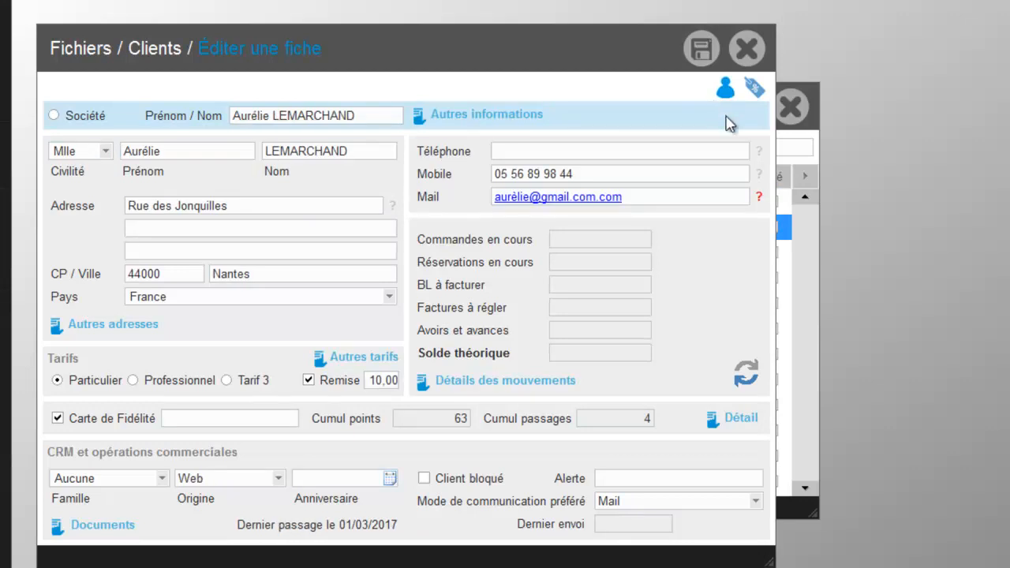
pyautogui.moveTo(726, 97)
pyautogui.click(169, 418)
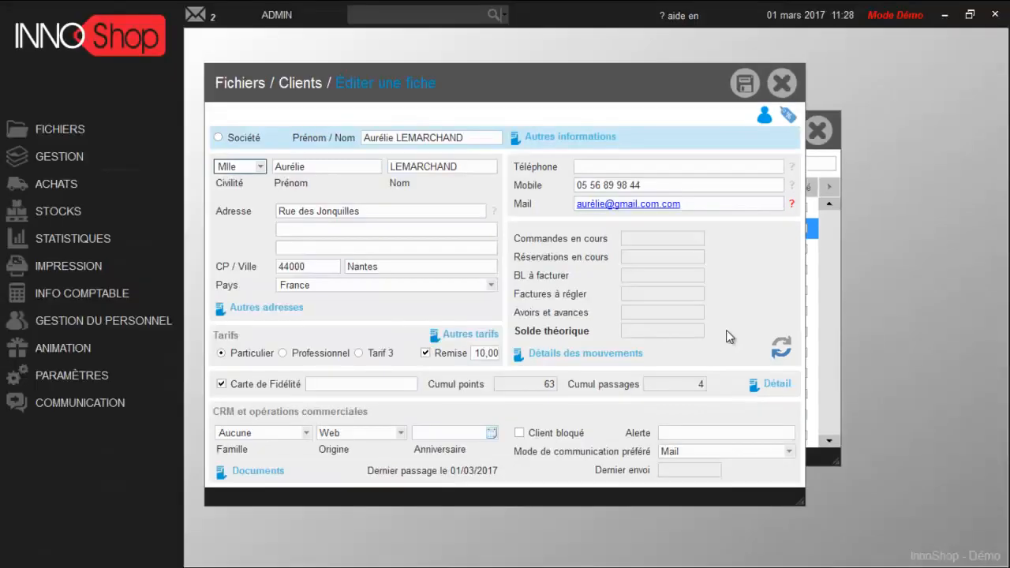
pyautogui.click(782, 92)
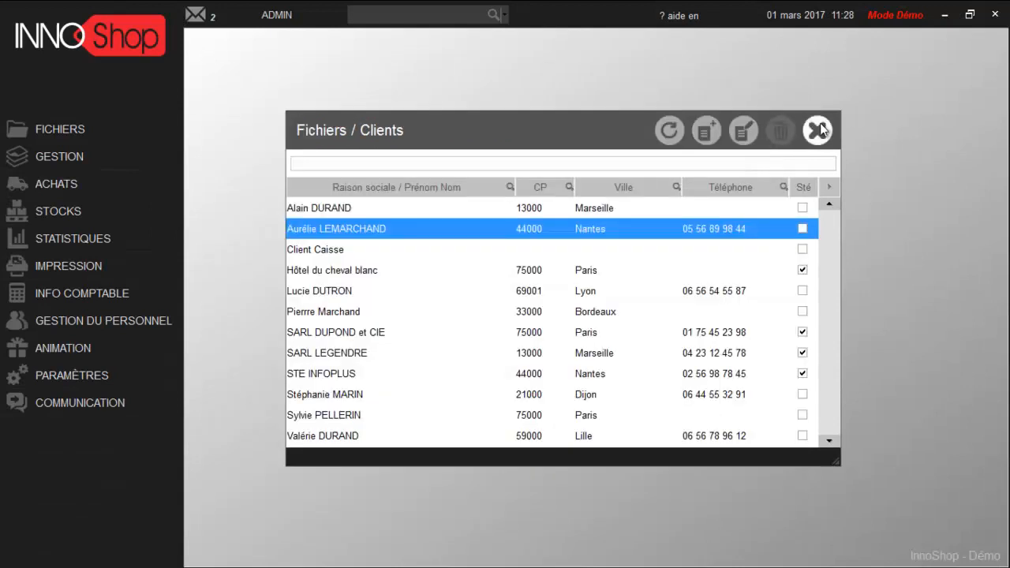
pyautogui.click(816, 130)
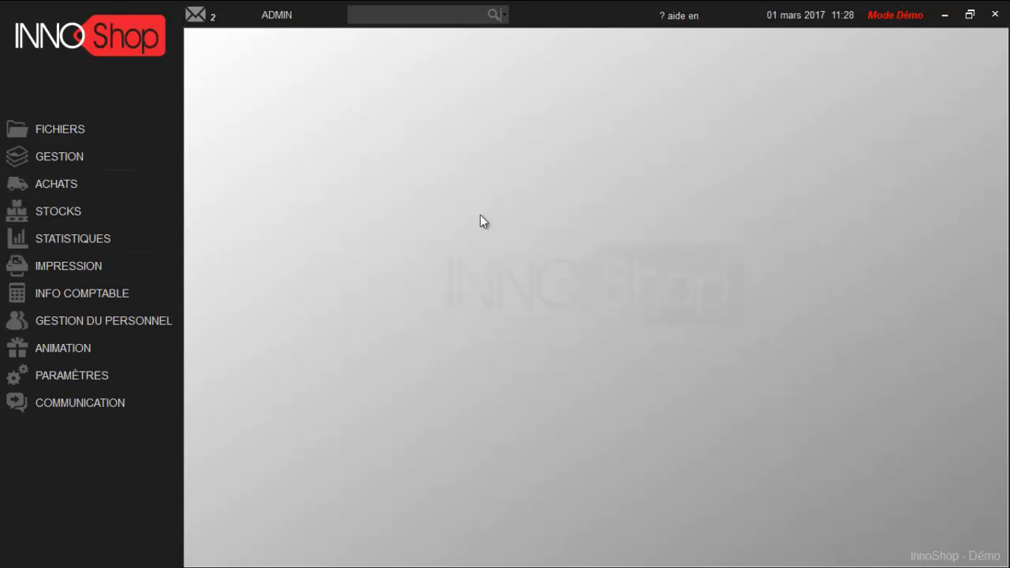
# Step: Open the advertising operation Catalogue de rentrée and examine its title, code, advantage type, number of mailings and generated revenue
pyautogui.click(78, 349)
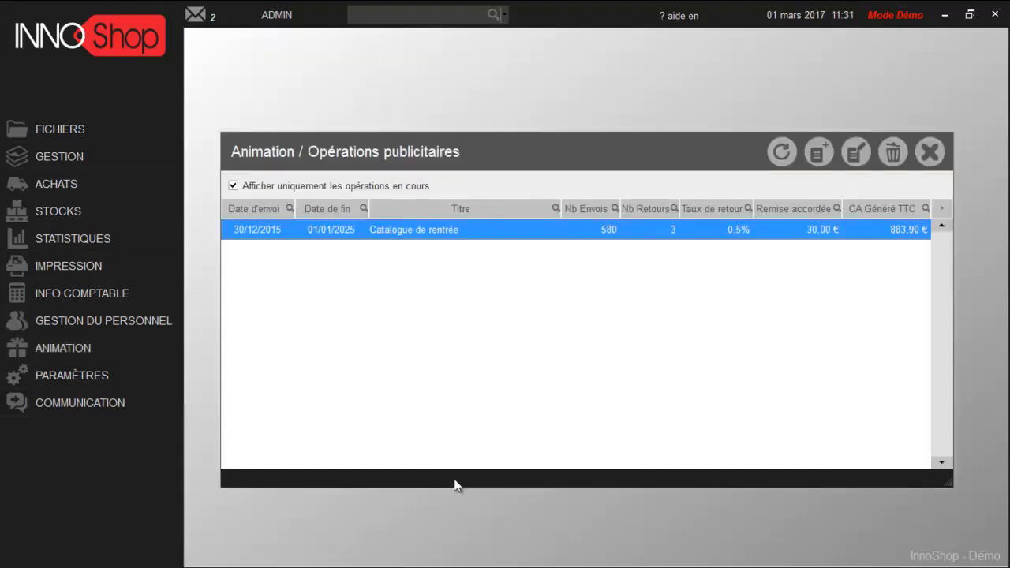
pyautogui.doubleClick(424, 229)
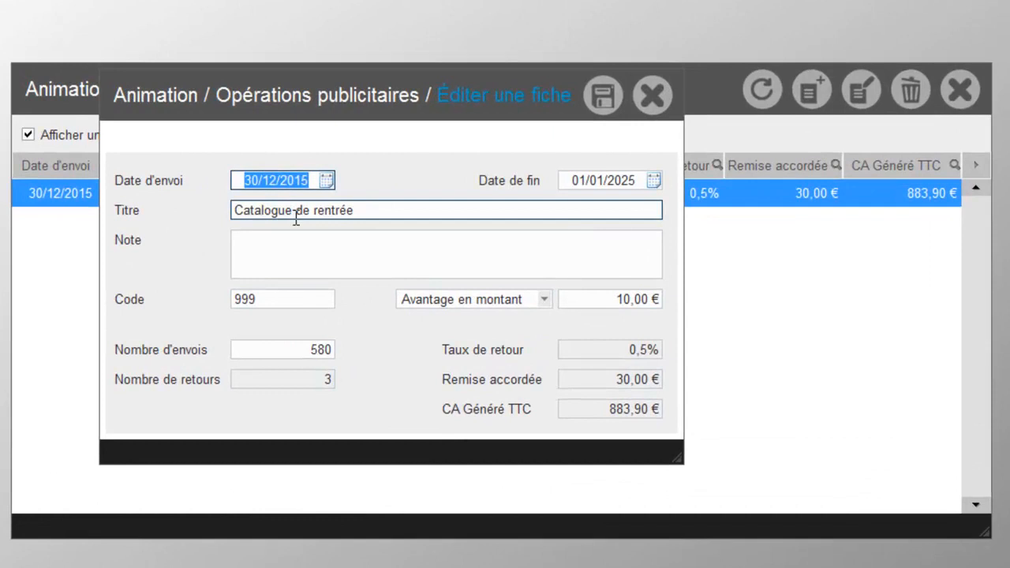
pyautogui.click(361, 210)
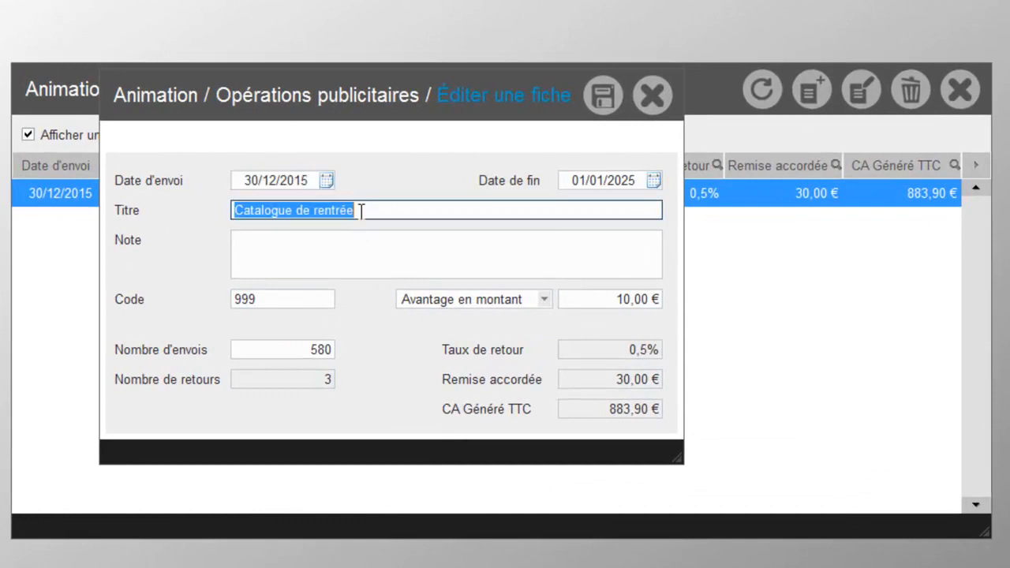
pyautogui.click(275, 293)
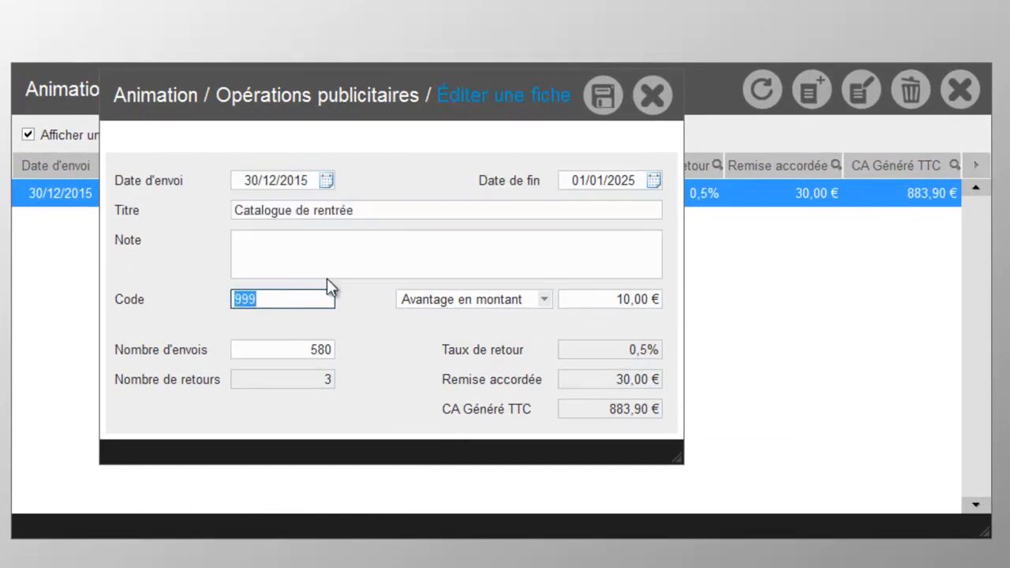
pyautogui.click(546, 300)
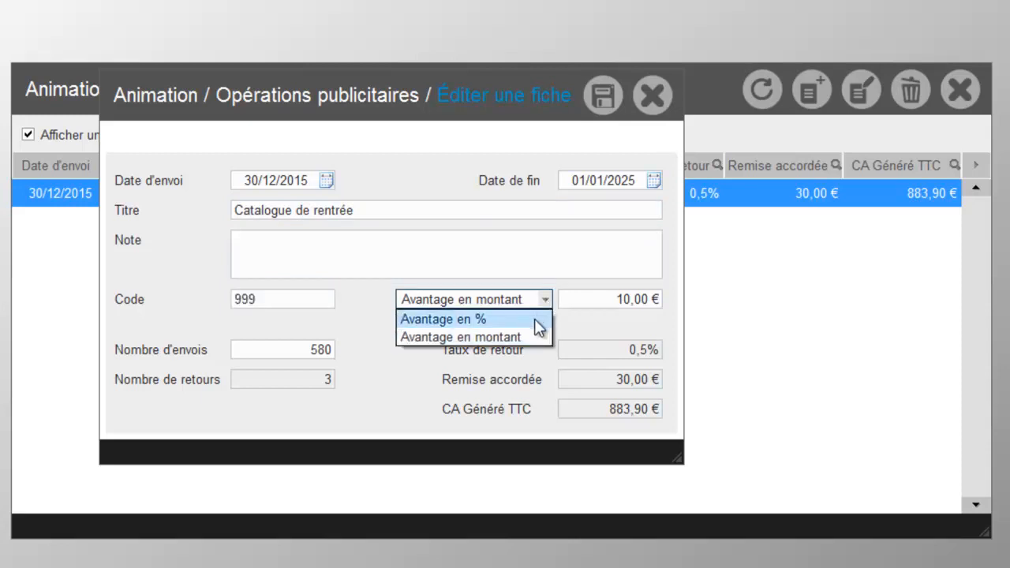
pyautogui.click(543, 301)
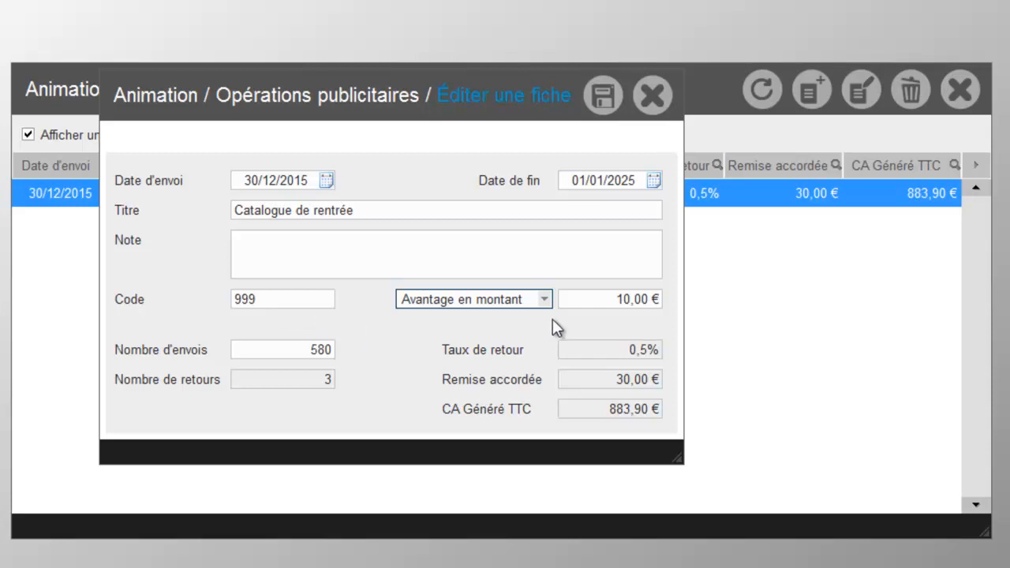
pyautogui.click(280, 350)
pyautogui.click(596, 409)
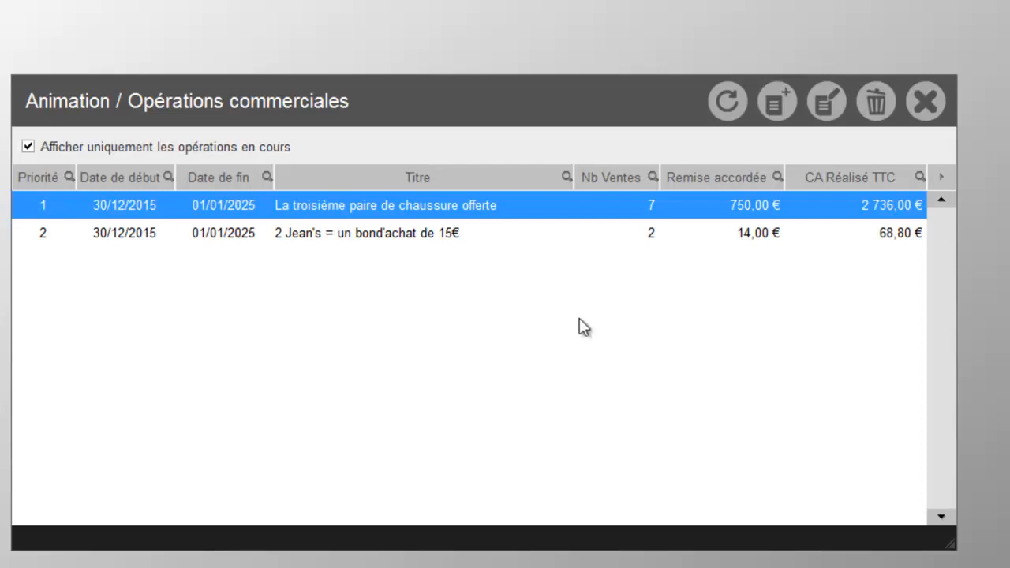
# Step: Review the commercial operations "La troisième paire de chaussure offerte" and "2 Jean's = un bond'achat de 15€" by opening each record
pyautogui.doubleClick(392, 207)
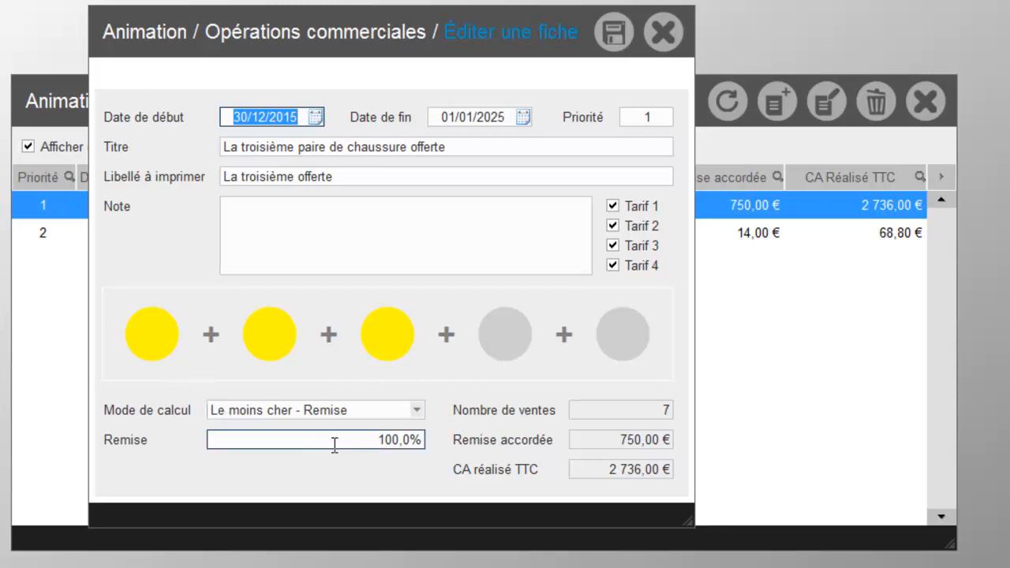
pyautogui.click(664, 38)
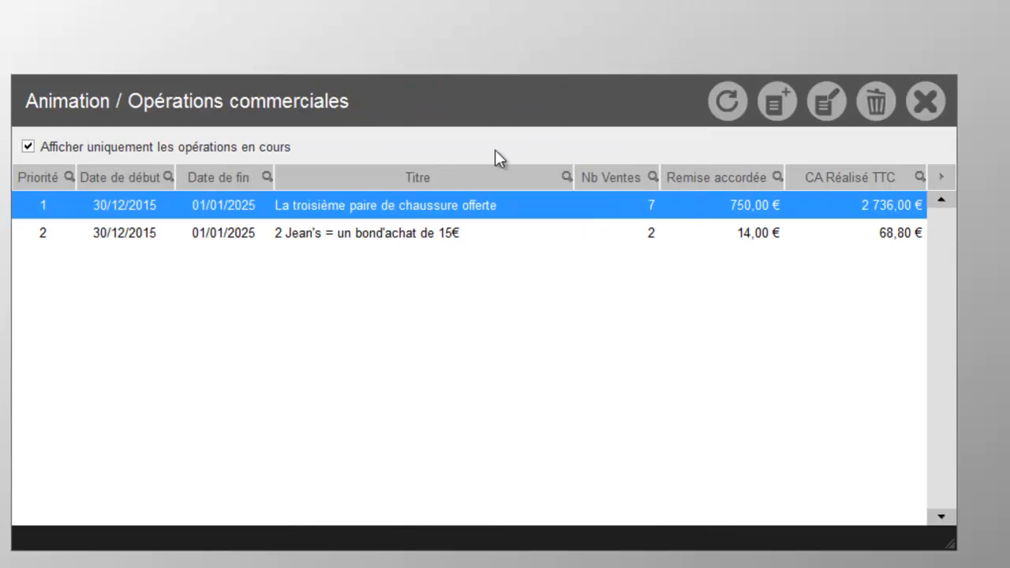
pyautogui.click(356, 236)
pyautogui.doubleClick(356, 234)
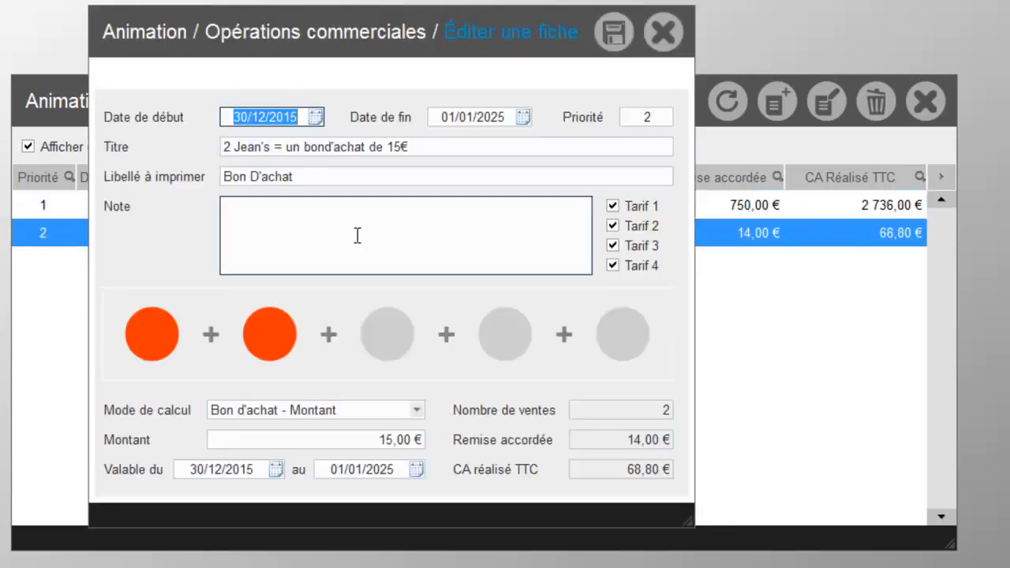
pyautogui.click(405, 148)
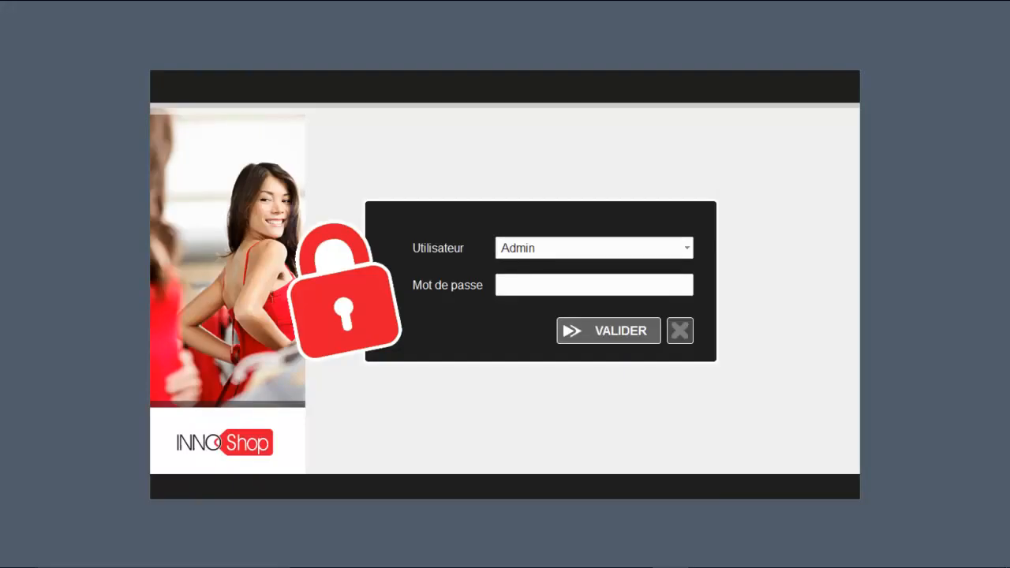
# Step: Log in to the till as Admin and open a cash session with a starting amount of 150 €
pyautogui.click(625, 329)
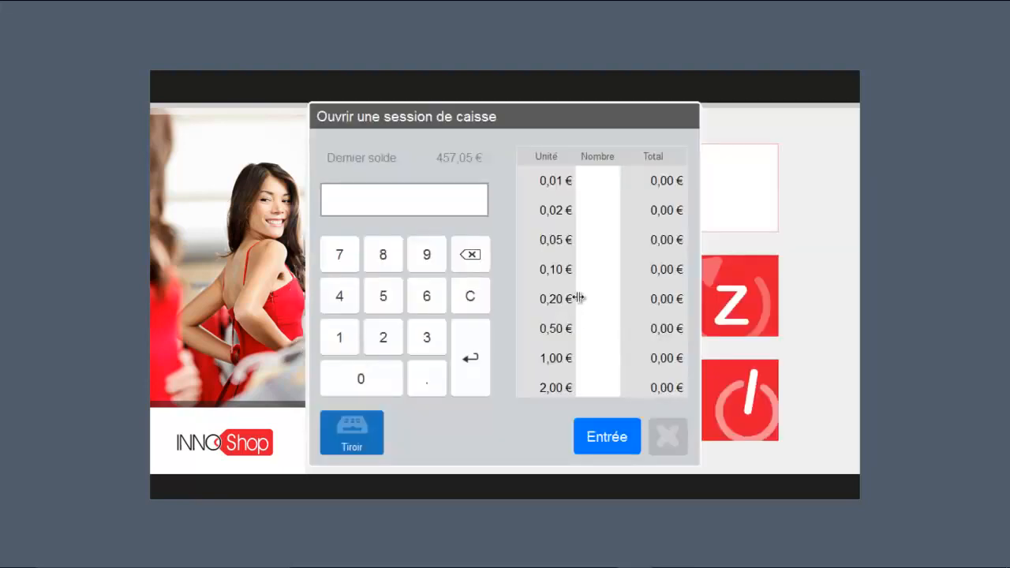
pyautogui.write('150')
pyautogui.click(599, 443)
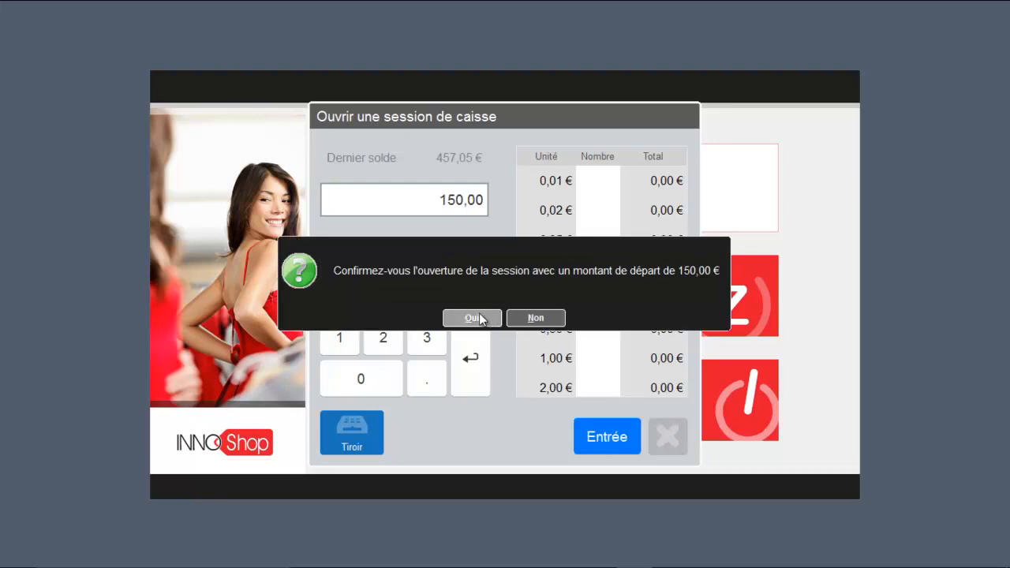
pyautogui.click(472, 318)
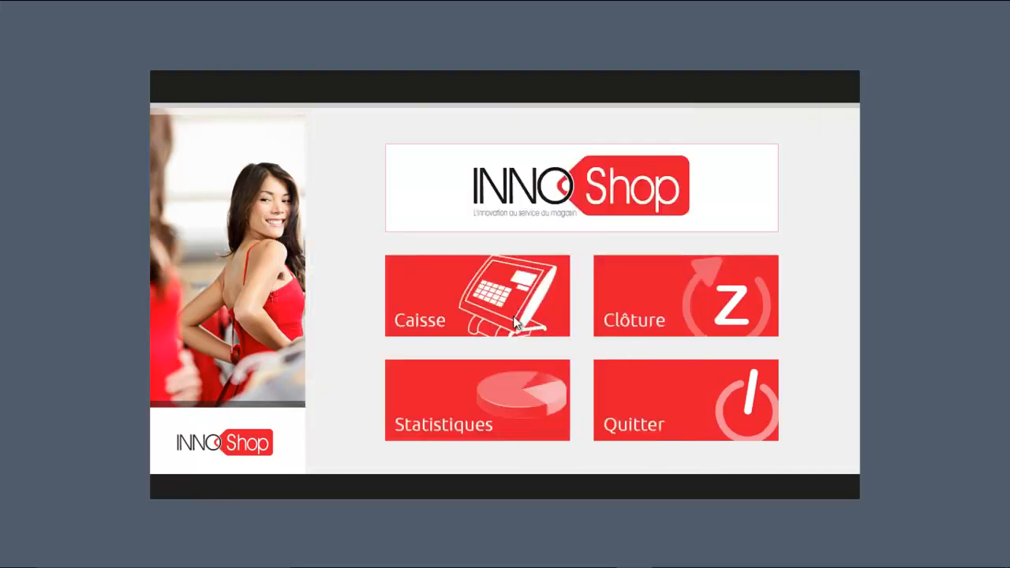
pyautogui.click(512, 315)
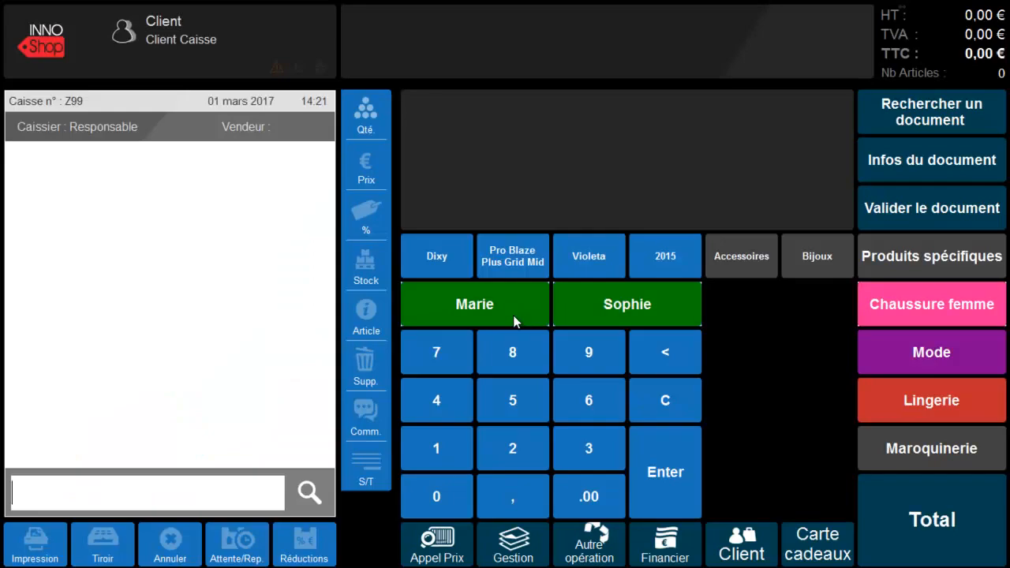
pyautogui.click(180, 489)
pyautogui.write('2000100000991')
pyautogui.press('Return')
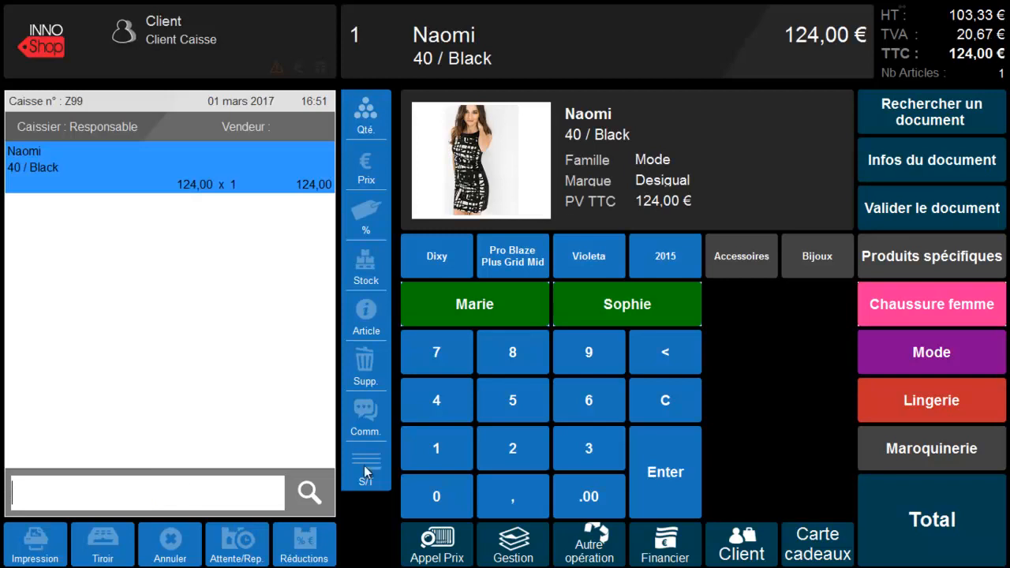
pyautogui.click(518, 259)
pyautogui.doubleClick(395, 287)
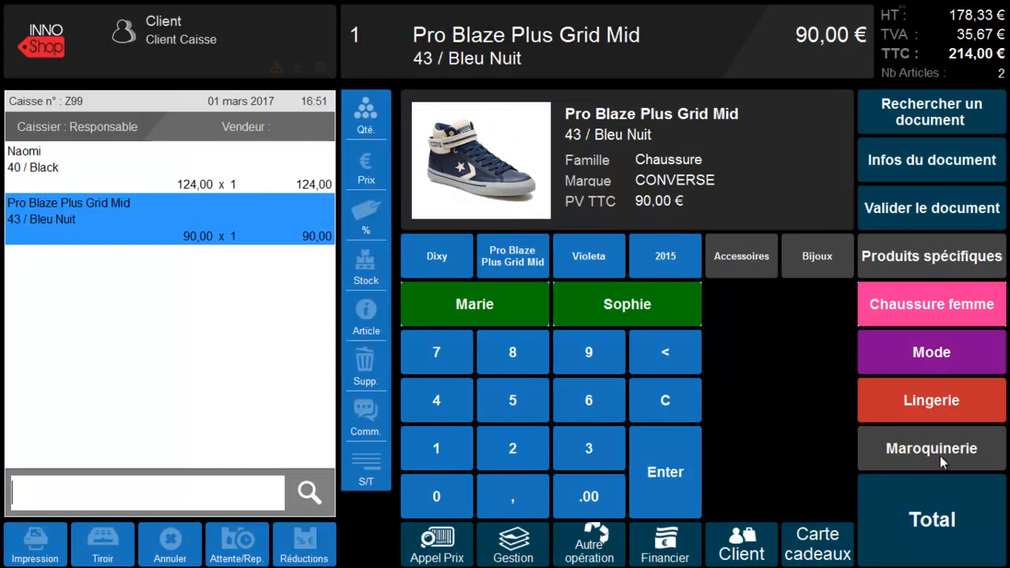
# Step: Add the Lingerie article LASCIVE in 90 A / Noir to the sale and settle the full amount by Carte Bancaire
pyautogui.click(929, 406)
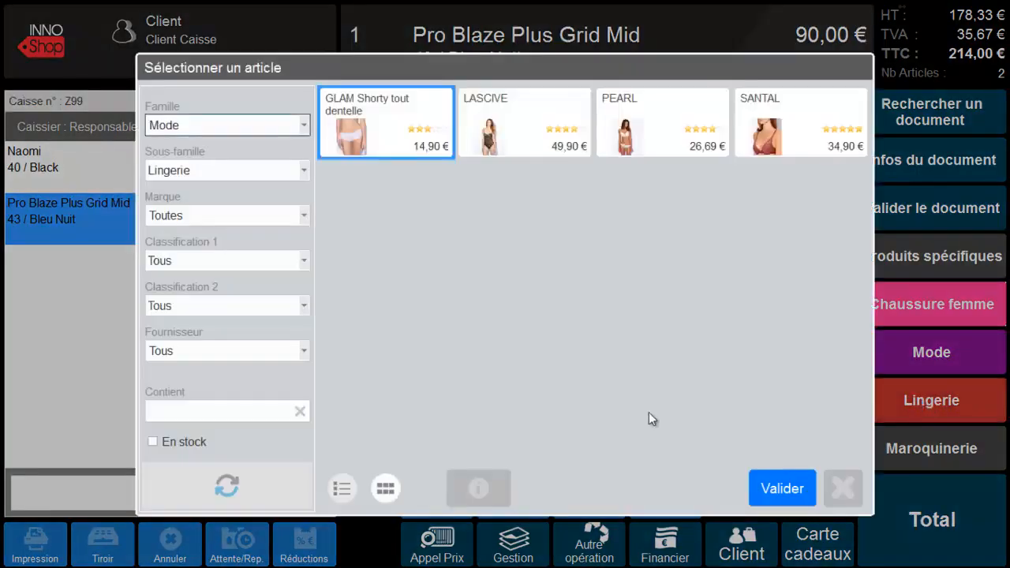
pyautogui.doubleClick(515, 136)
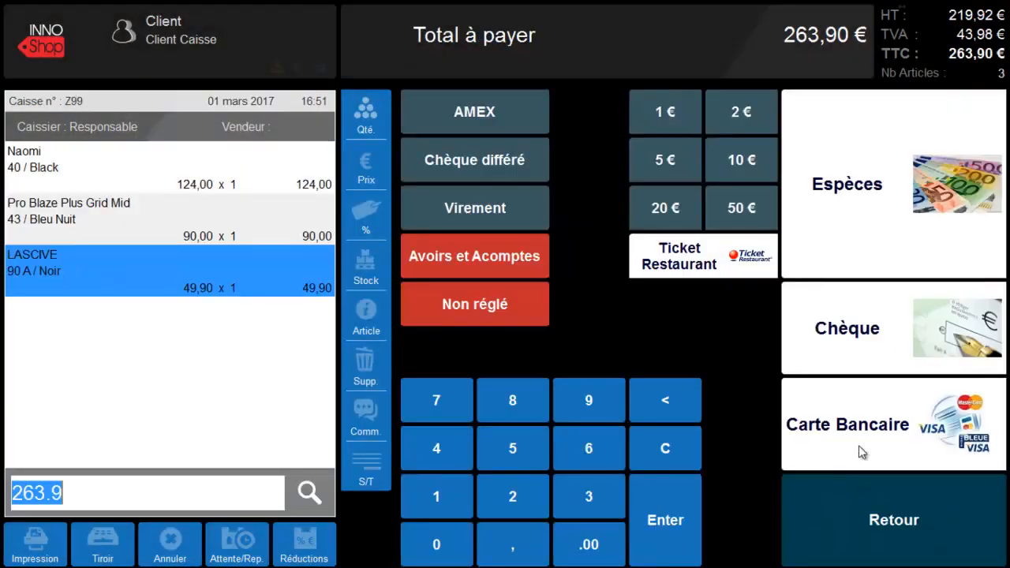
pyautogui.click(803, 426)
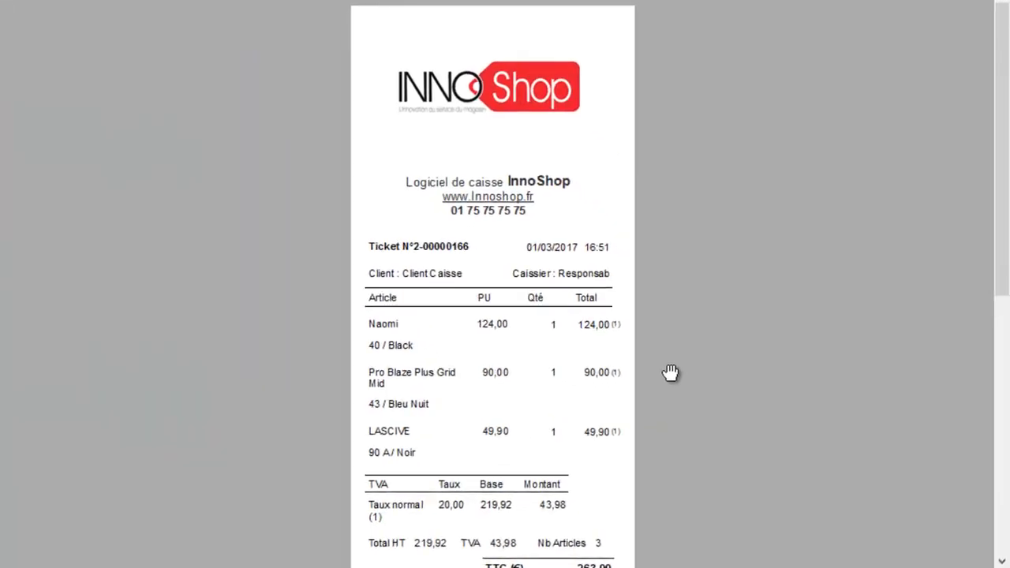
# Step: Read through the sale's receipt, from the article lines down to the VAT, total and payment details
pyautogui.scroll(-3, 670, 372)
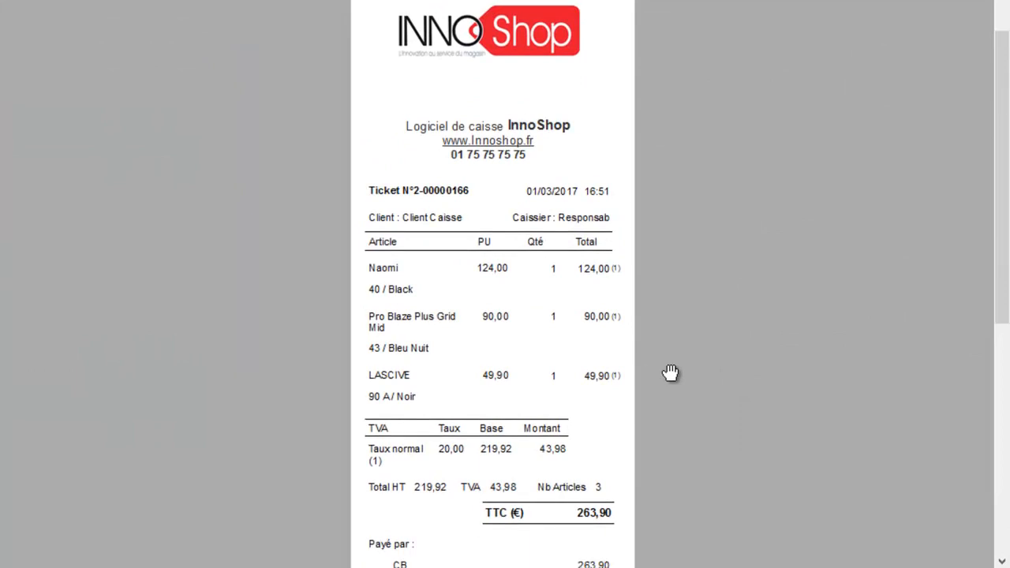
pyautogui.scroll(-4, 670, 373)
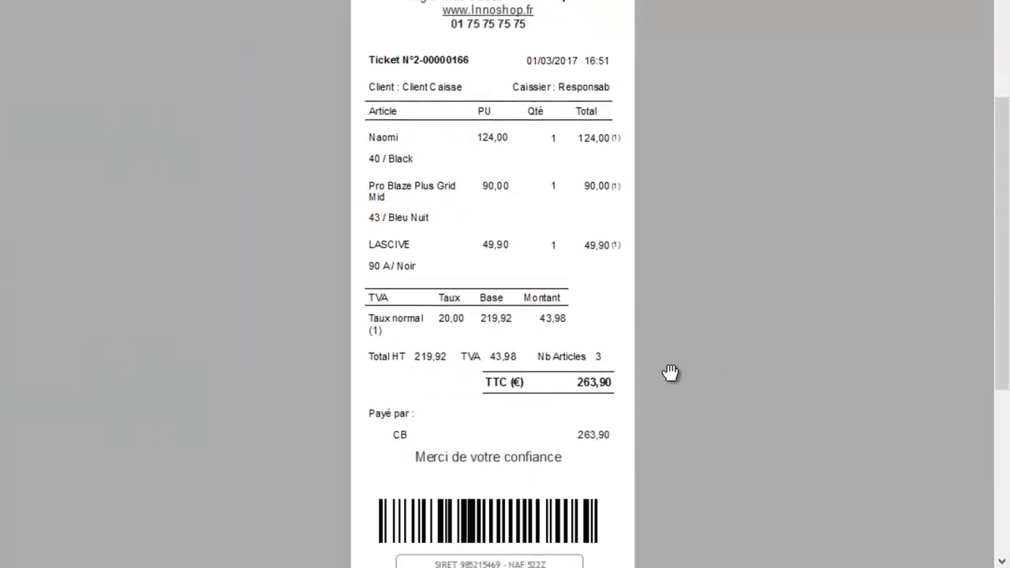
pyautogui.scroll(-2, 669, 372)
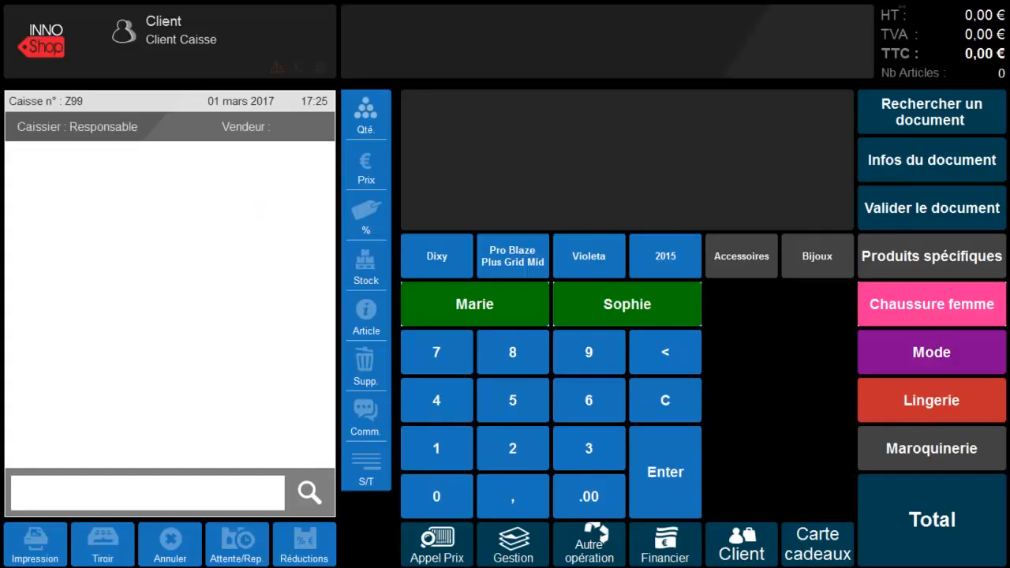
# Step: Start a new sale with Dixy in 36 / Schwarz Parigi Chevro and Pro Blaze Plus Grid Mid in 42 / Bleu Nuit
pyautogui.click(436, 258)
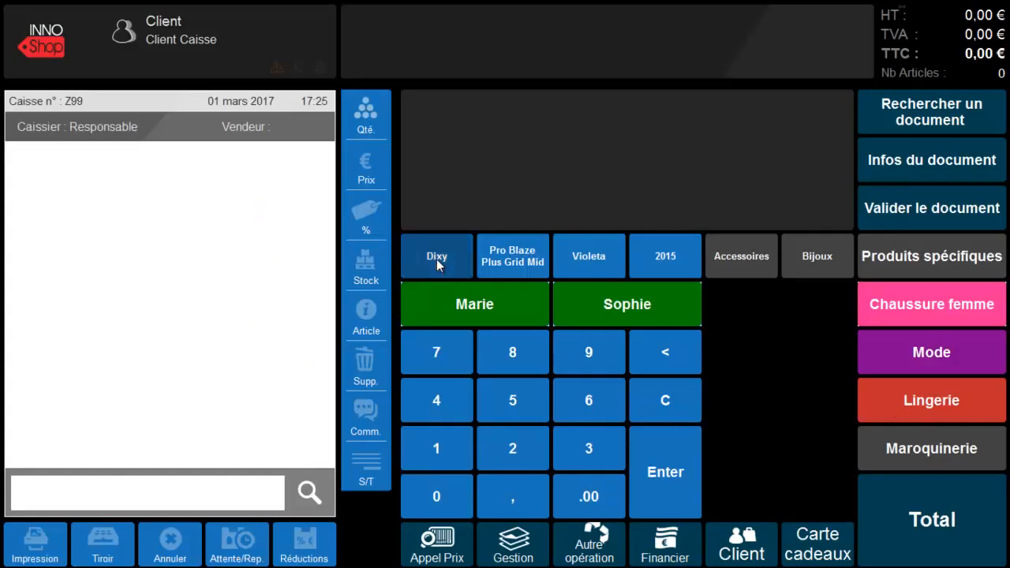
pyautogui.click(409, 265)
pyautogui.click(409, 266)
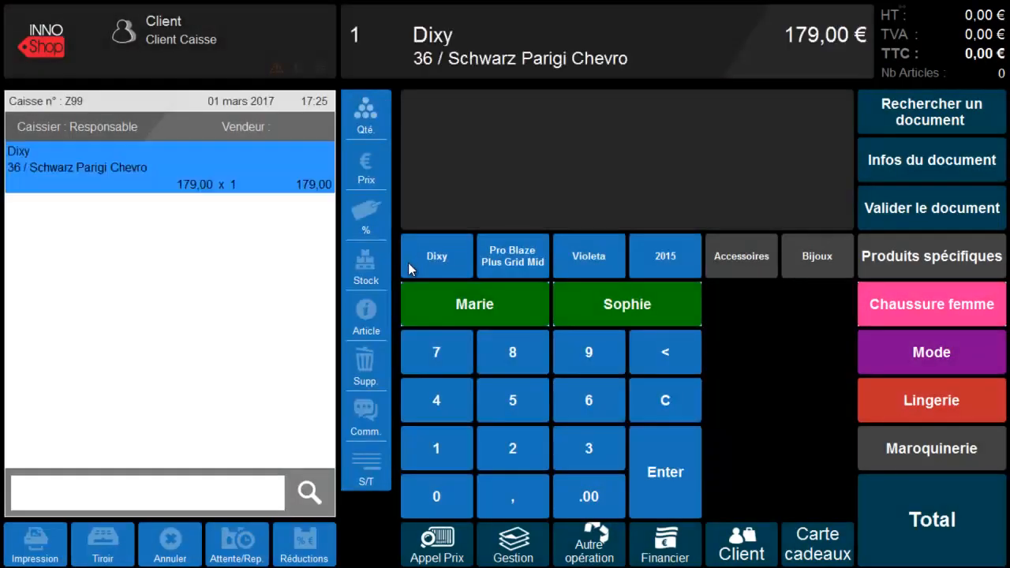
pyautogui.click(507, 261)
pyautogui.click(508, 261)
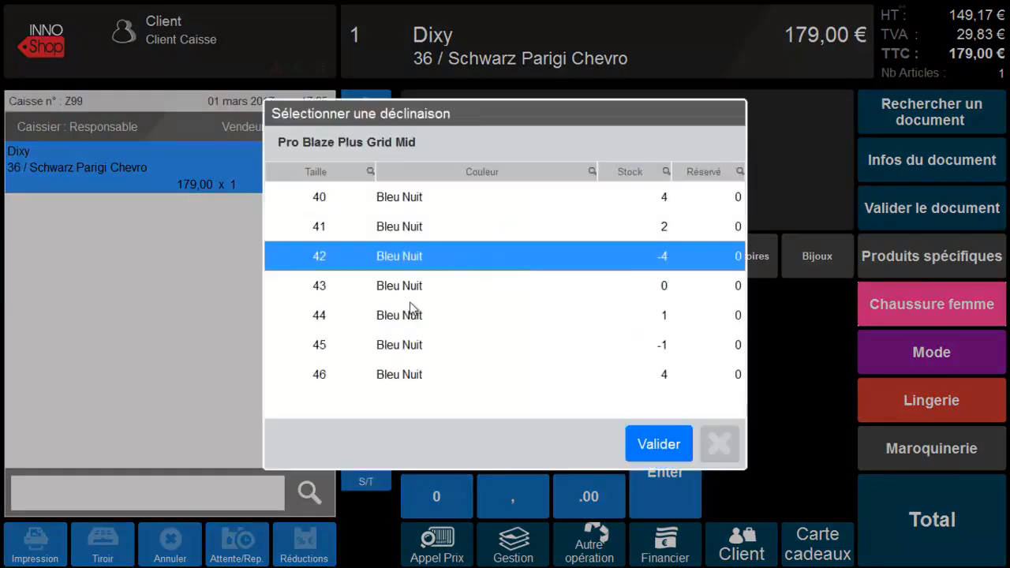
pyautogui.click(410, 254)
# Step: Add Violeta in 38 / Vicam Azalea to the sale and check the discounts applied to the ticket
pyautogui.click(582, 264)
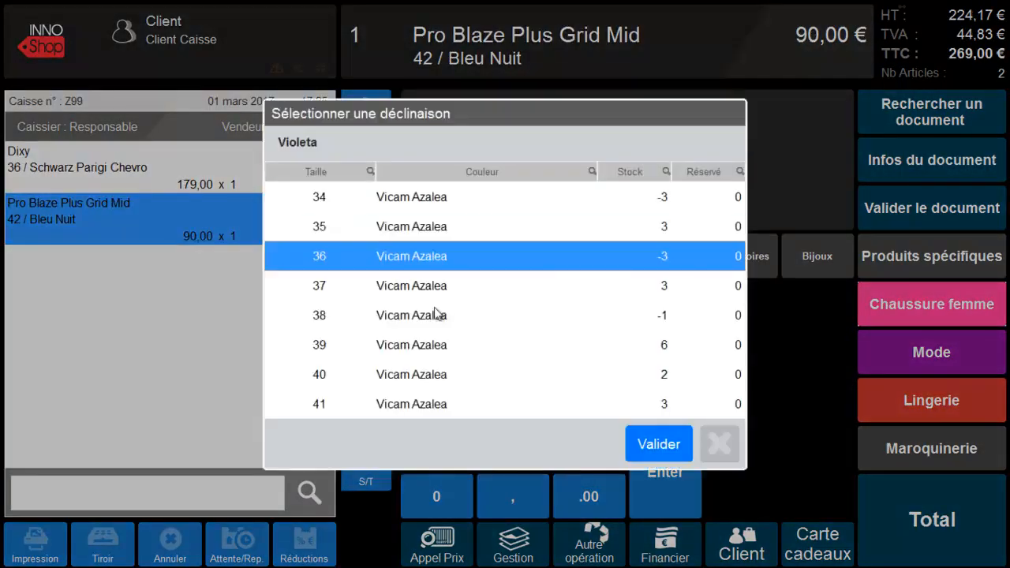
pyautogui.doubleClick(431, 308)
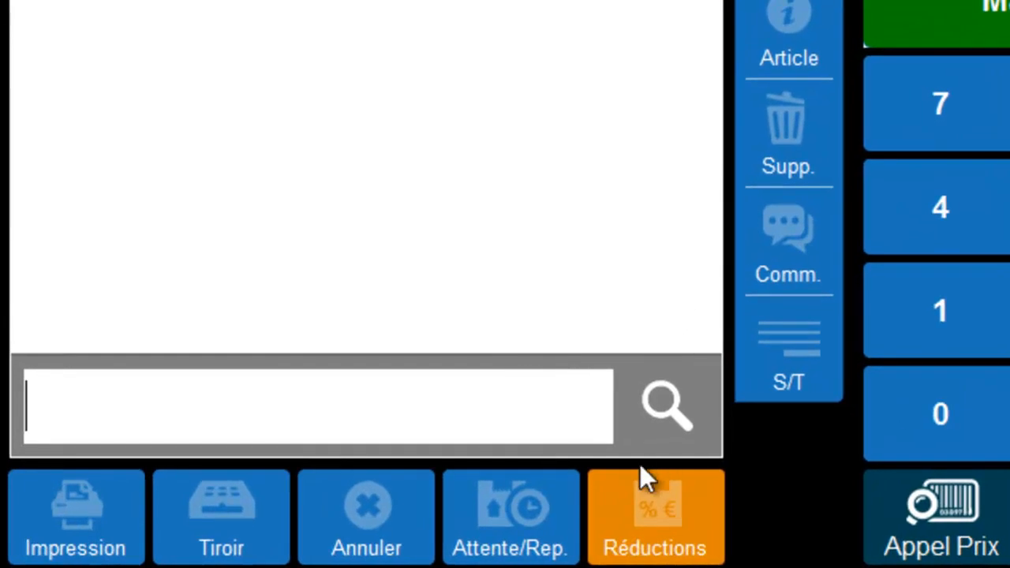
pyautogui.click(649, 509)
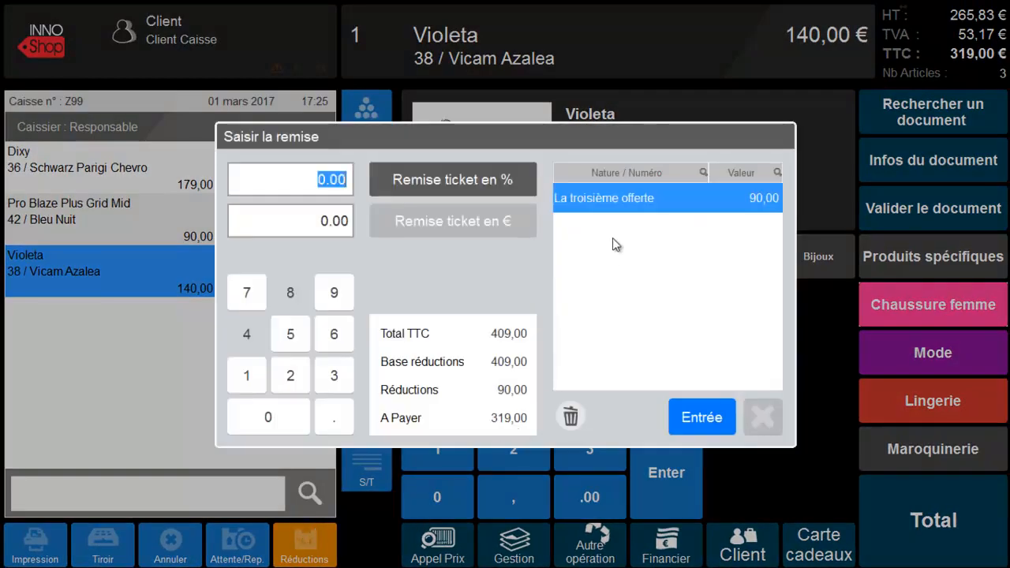
pyautogui.click(707, 420)
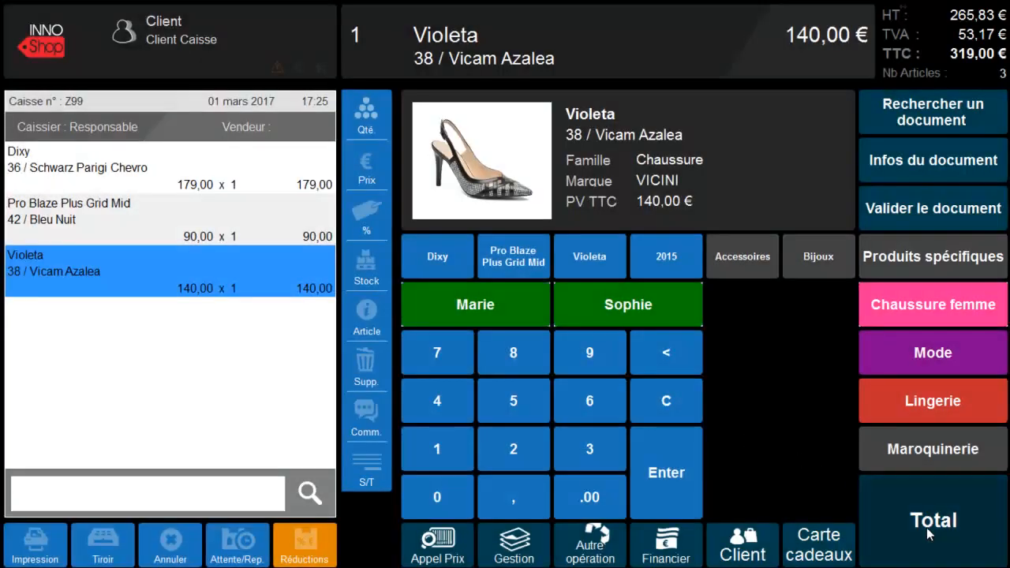
# Step: Settle the sale with 50 € by Chèque and 270 € in Espèces, and read through its receipt
pyautogui.click(929, 534)
pyautogui.click(514, 448)
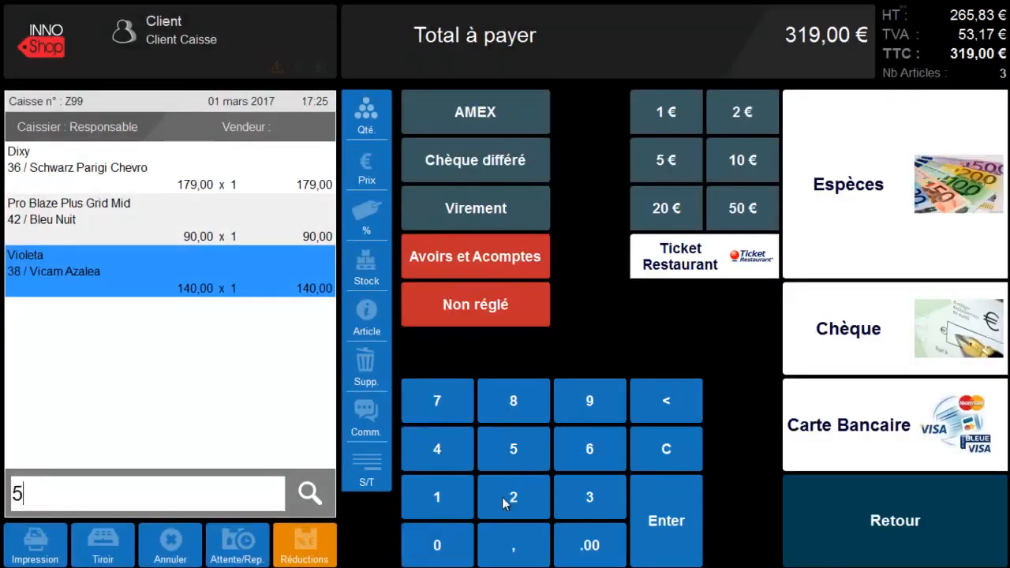
pyautogui.click(436, 549)
pyautogui.click(844, 331)
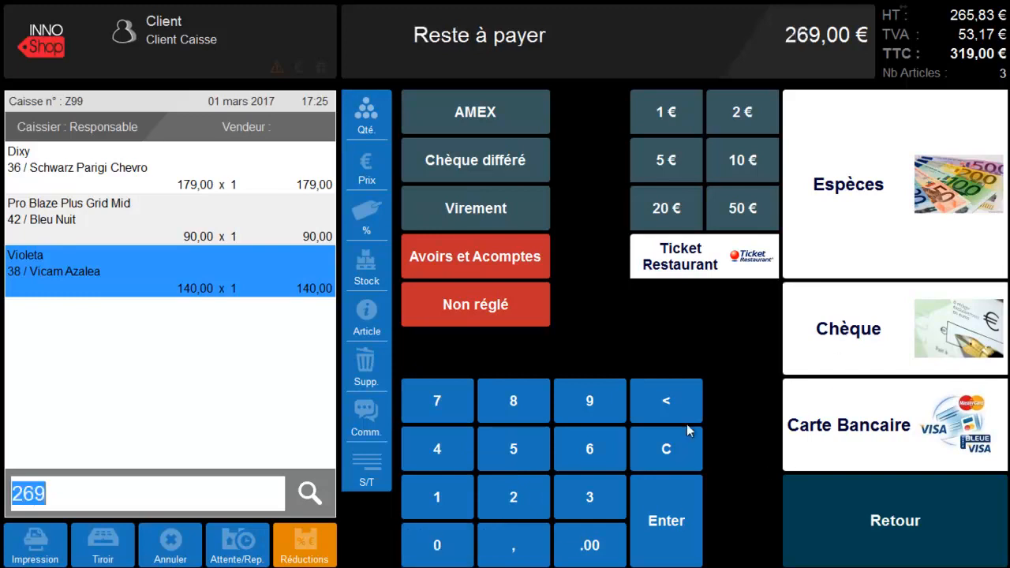
pyautogui.click(497, 480)
pyautogui.click(445, 407)
pyautogui.click(438, 545)
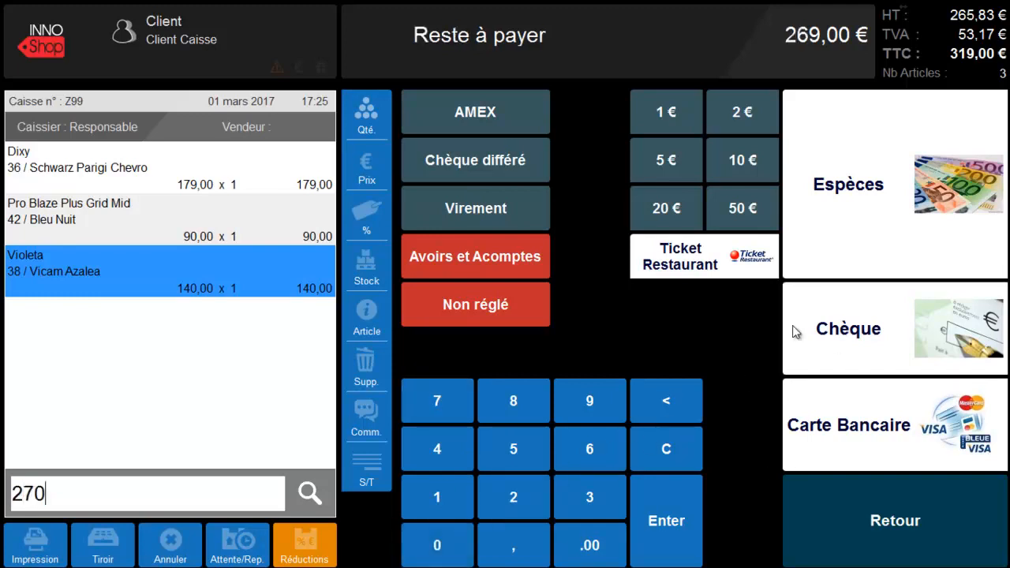
pyautogui.click(879, 314)
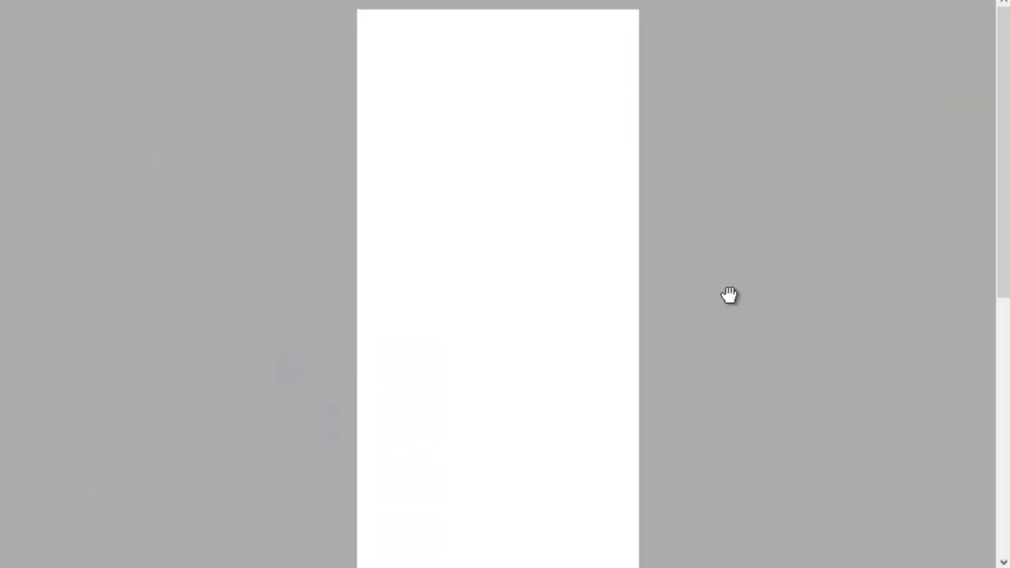
pyautogui.scroll(-2, 605, 316)
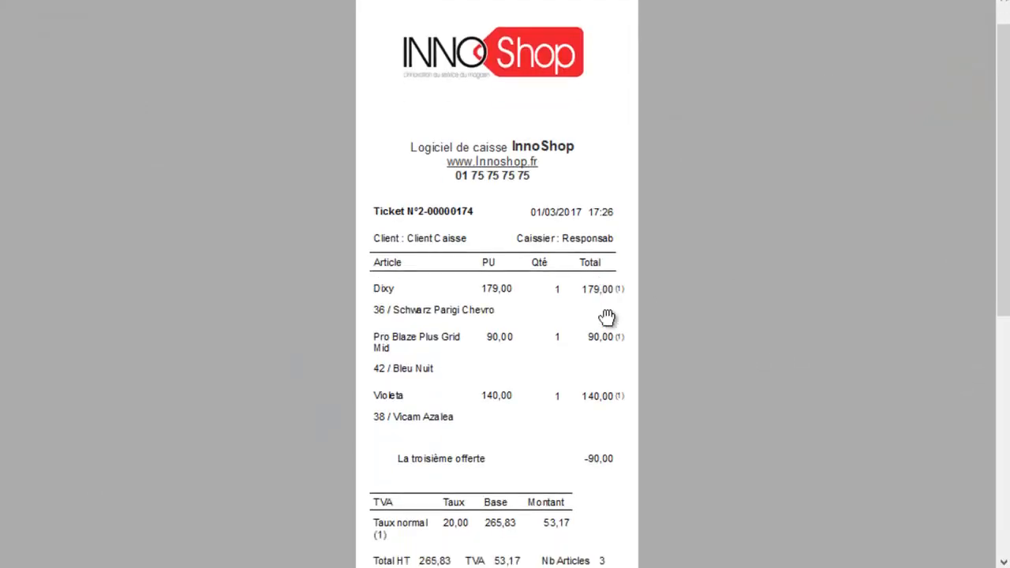
pyautogui.scroll(-3, 605, 315)
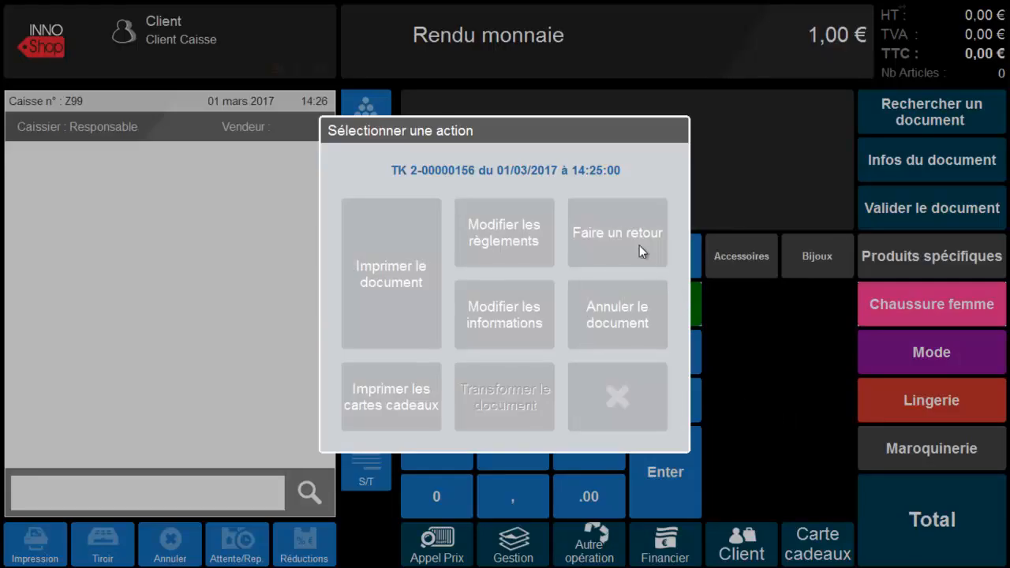
# Step: Return Pro Blaze Plus Grid Mid in 43 / Bleu Nuit from the past ticket and settle the refund in Espèce
pyautogui.click(622, 232)
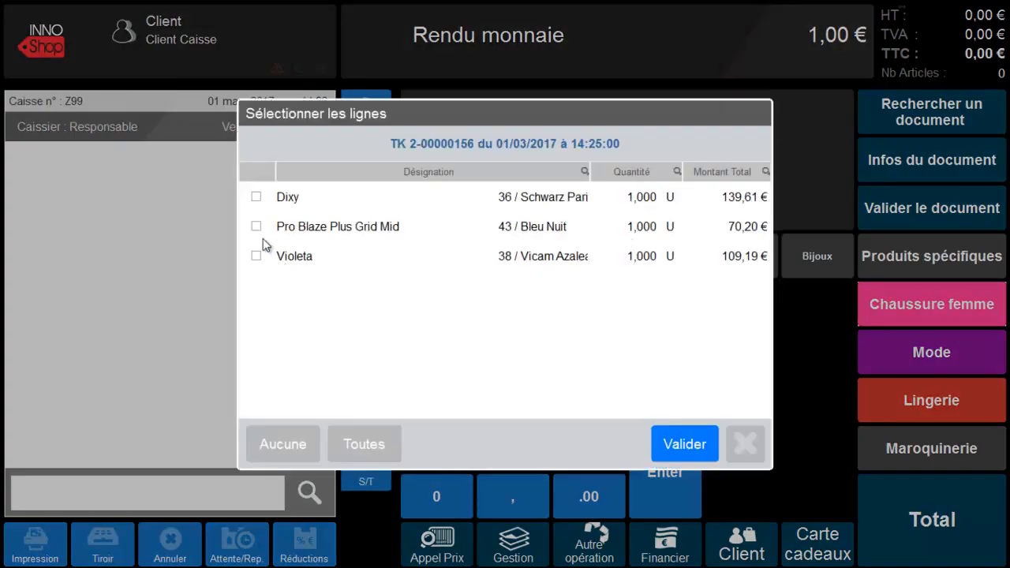
pyautogui.click(260, 227)
pyautogui.click(683, 444)
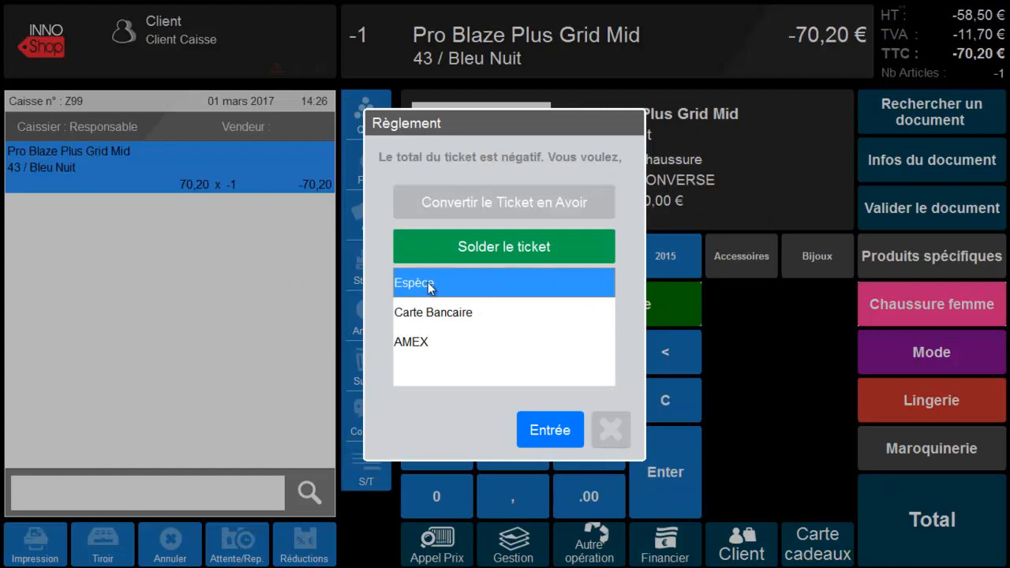
pyautogui.click(544, 430)
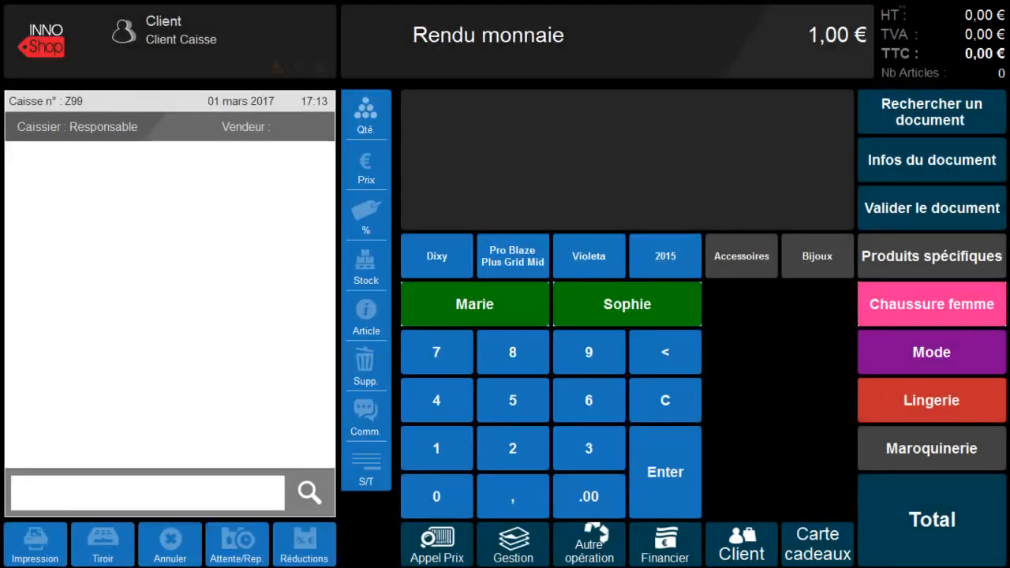
# Step: Find the Levis 501 by searching for "levis" and add it to a new sale in S / Bleu
pyautogui.click(180, 495)
pyautogui.write('levis')
pyautogui.press('Return')
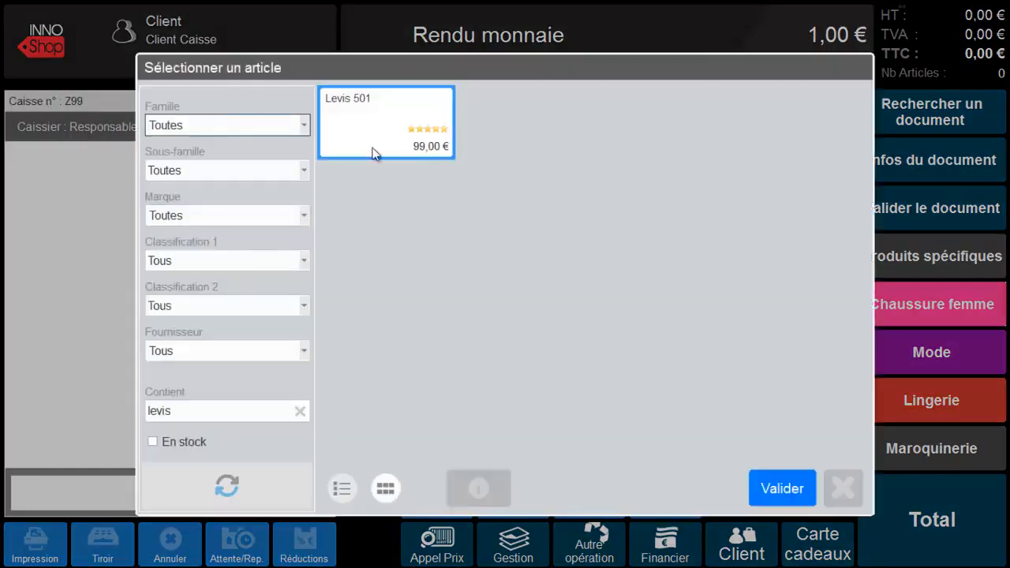
pyautogui.doubleClick(372, 145)
pyautogui.doubleClick(377, 235)
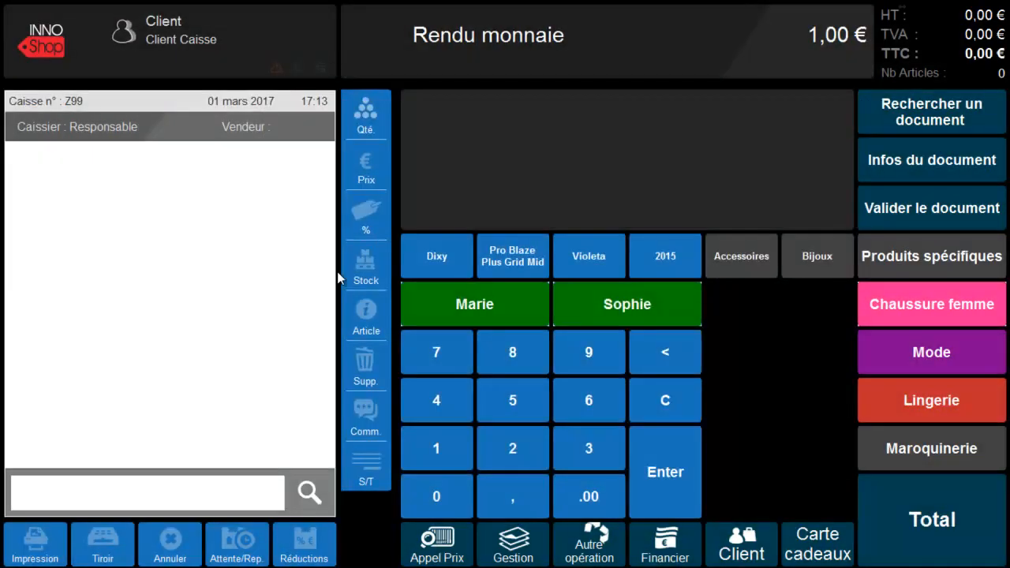
# Step: Add a second Levis 501 to the sale in XL / Bleu
pyautogui.write('lev')
pyautogui.press('Return')
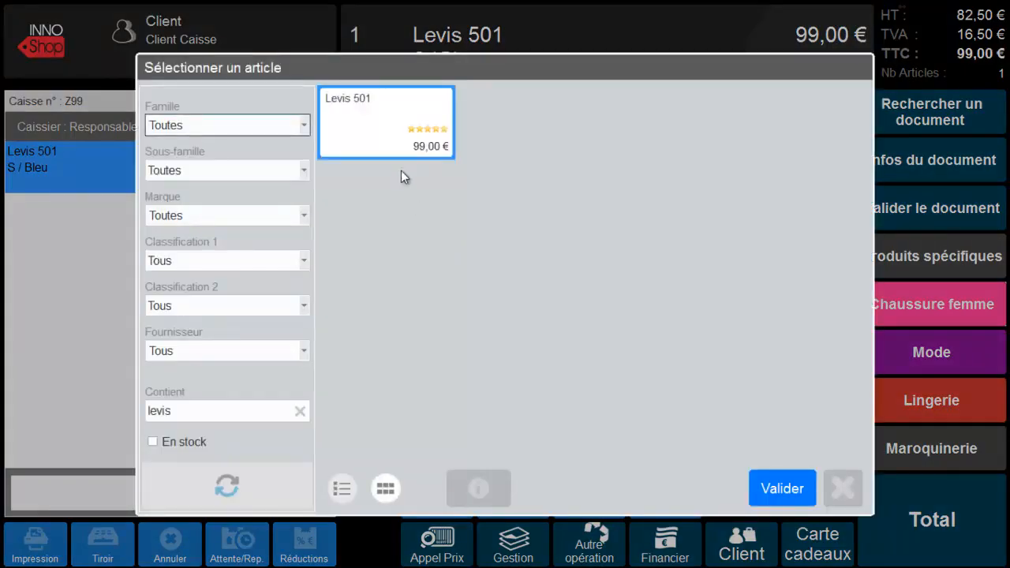
pyautogui.click(400, 144)
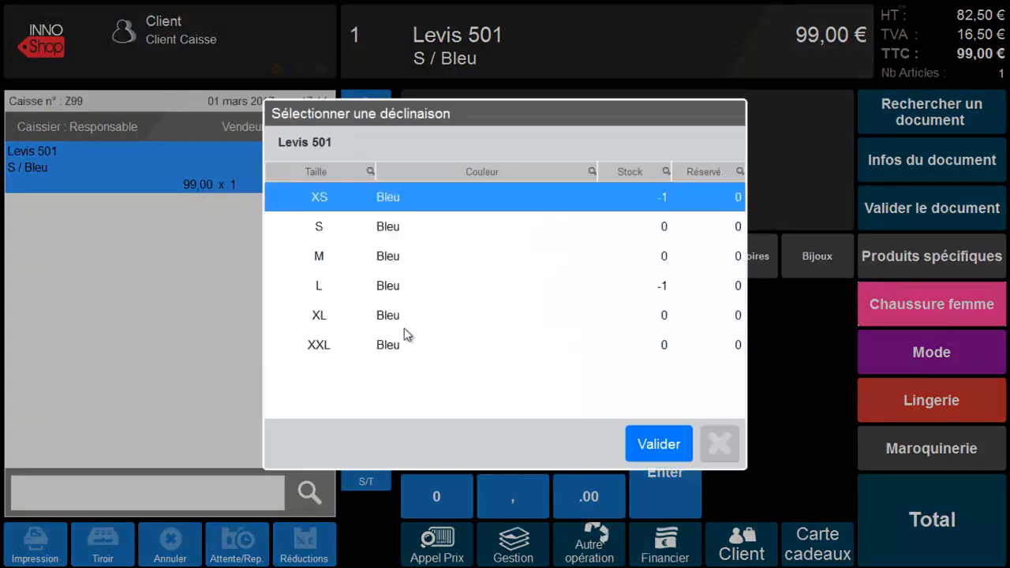
pyautogui.click(390, 318)
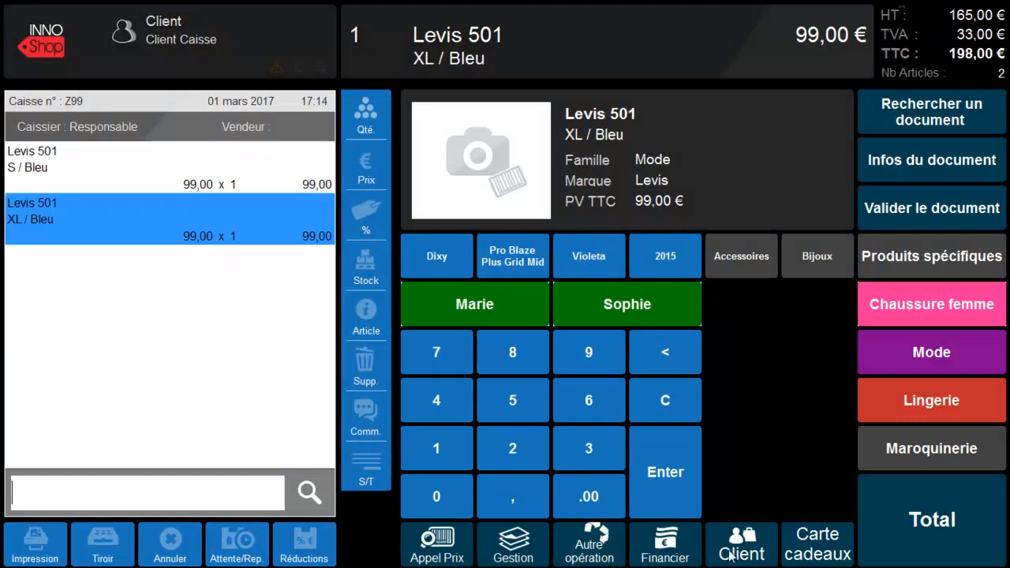
# Step: Settle the two Levis 501 in full by Carte Bancaire and read through the receipt
pyautogui.click(919, 537)
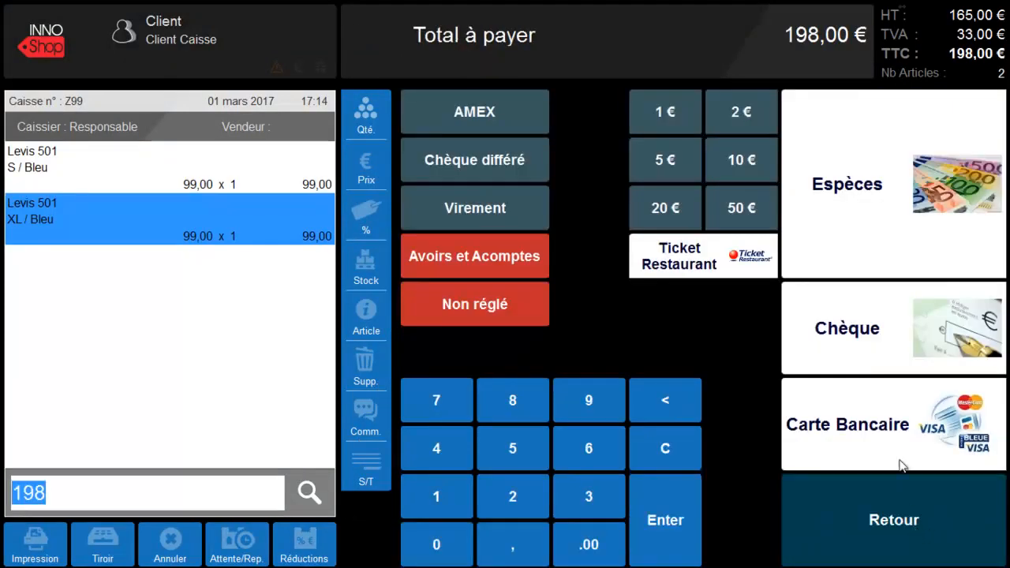
pyautogui.click(667, 441)
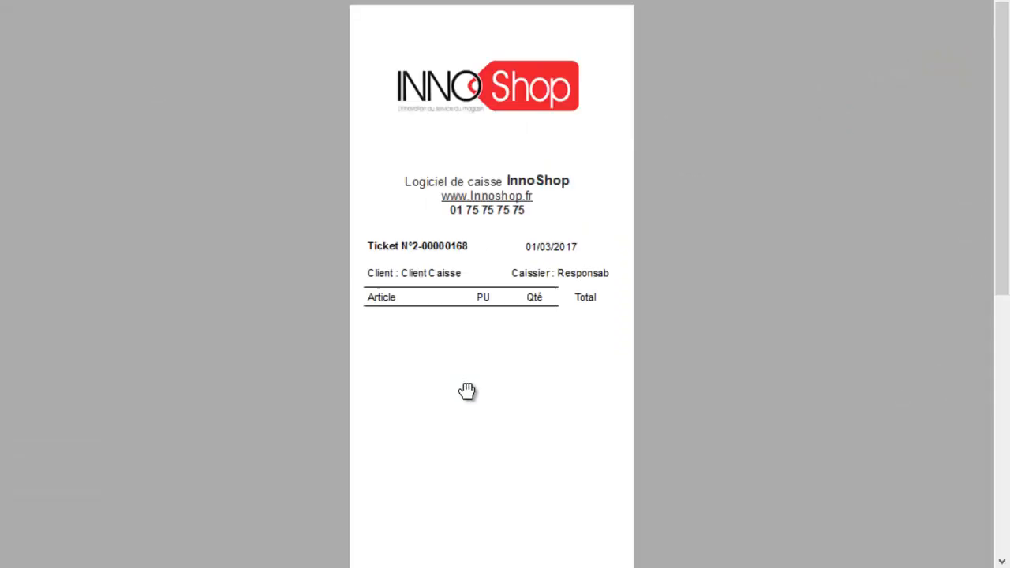
pyautogui.scroll(-10, 469, 402)
pyautogui.scroll(-4, 471, 401)
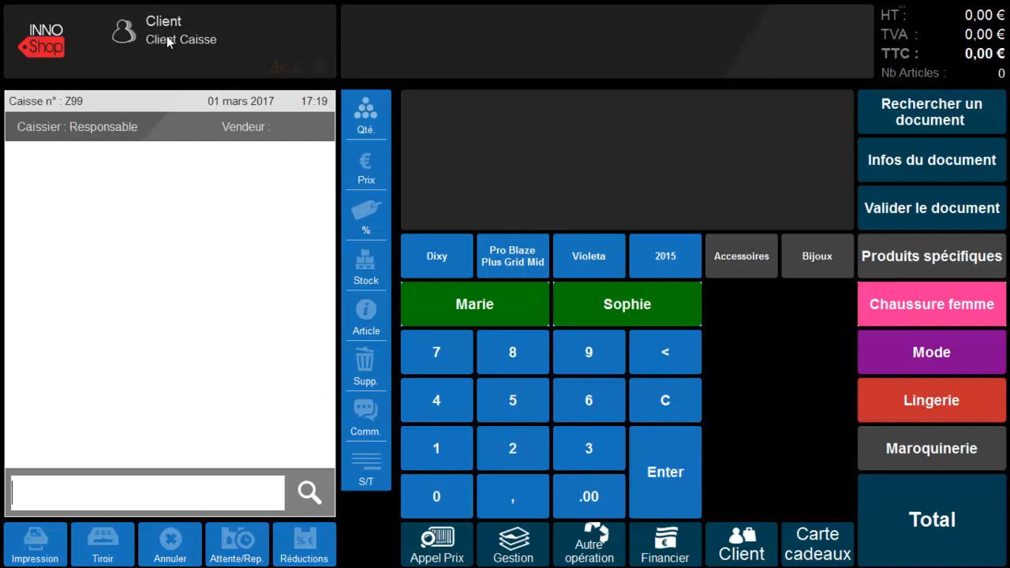
# Step: Assign the client found by surname to a new sale and add Pro Blaze Plus Grid Mid in 42 / Bleu Nuit
pyautogui.click(166, 36)
pyautogui.write('dutron')
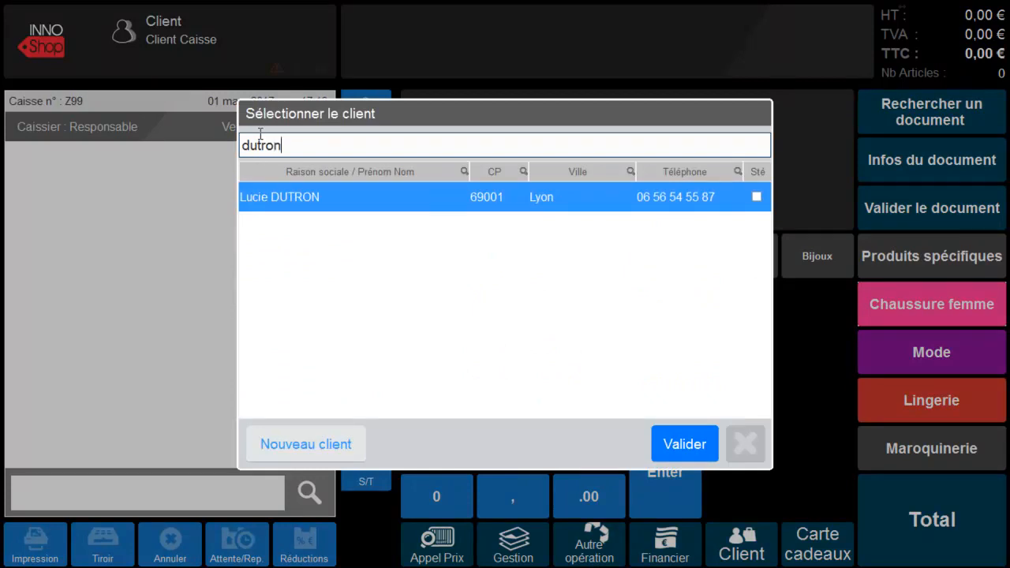
pyautogui.press('Return')
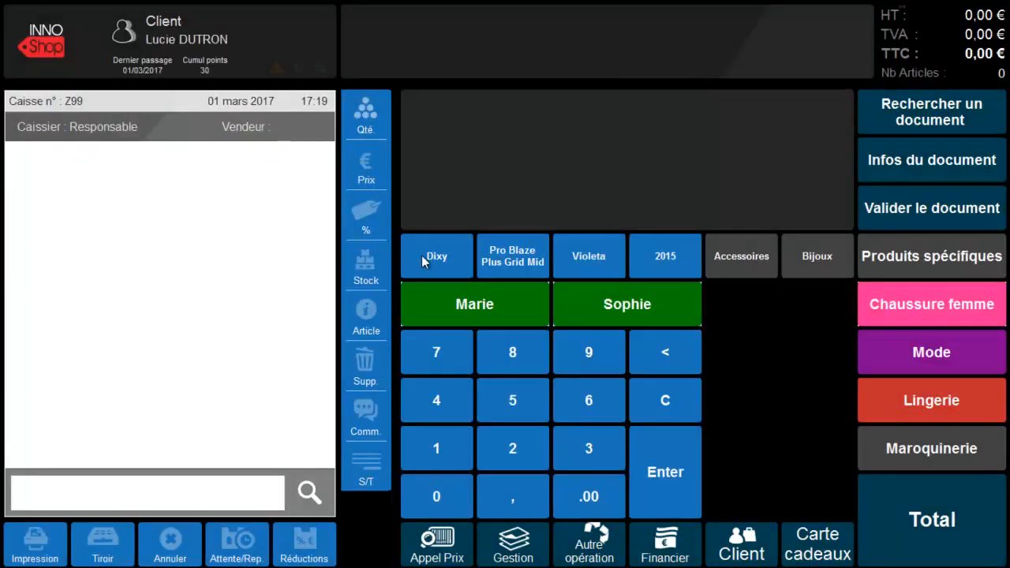
pyautogui.click(505, 260)
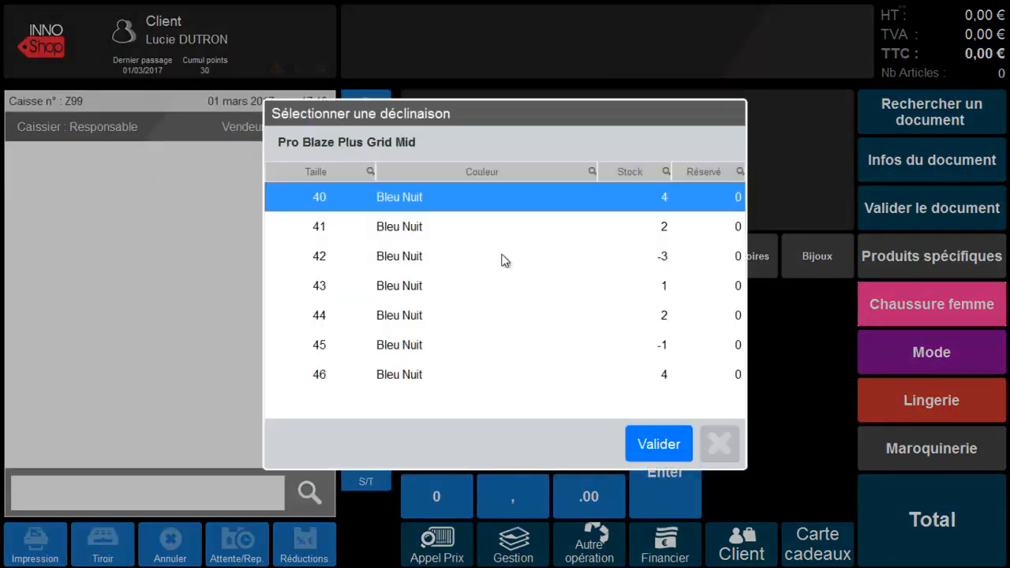
pyautogui.doubleClick(418, 245)
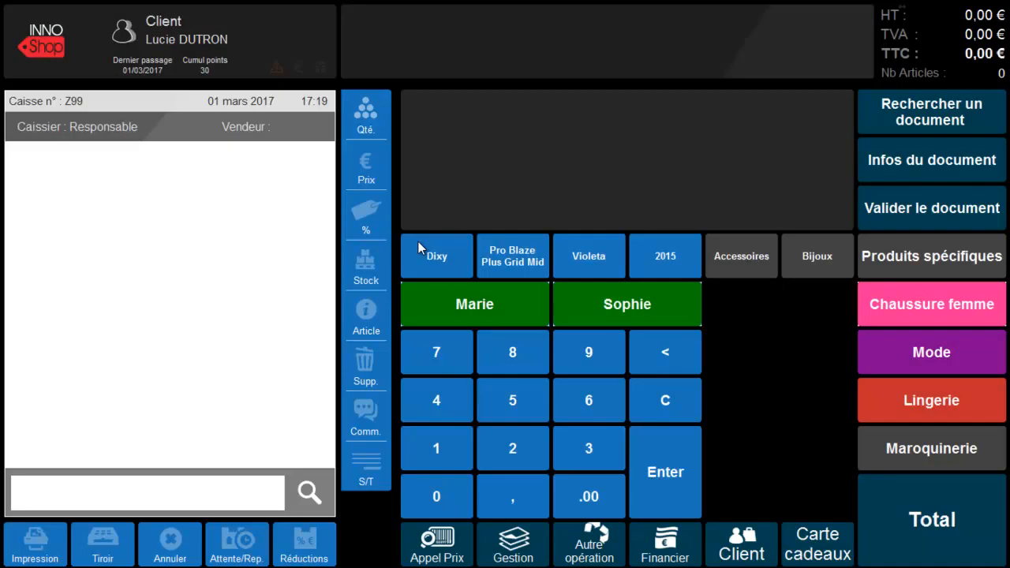
# Step: Settle the client's sale by Carte Bancaire and check the receipt's loyalty points and Chèque fidélité
pyautogui.click(911, 508)
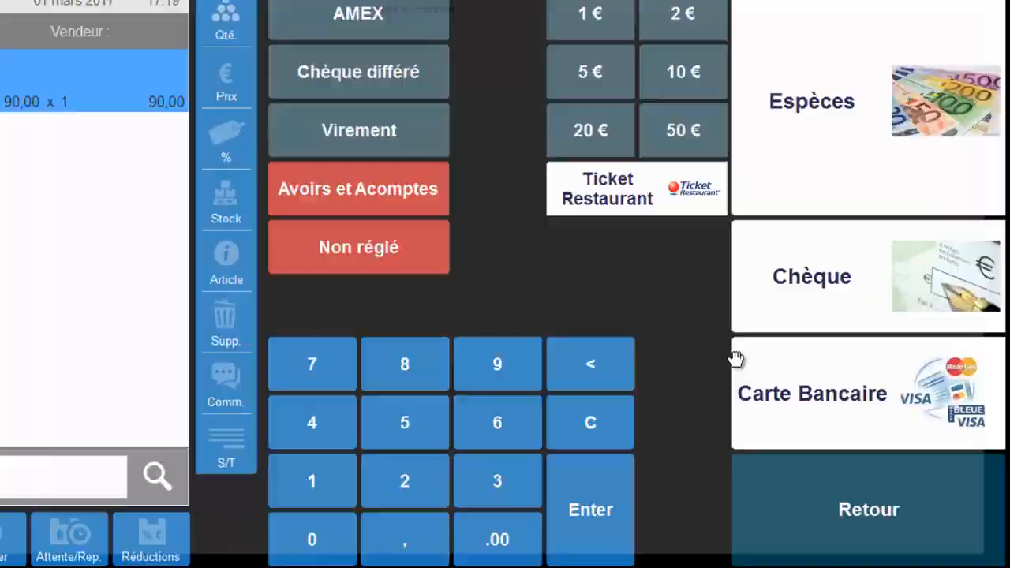
pyautogui.click(734, 360)
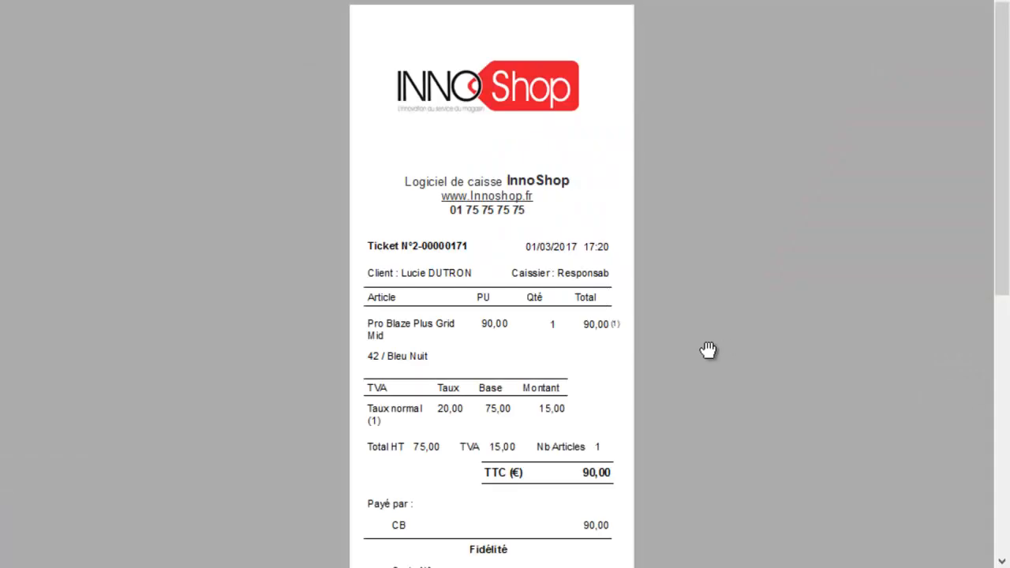
pyautogui.scroll(-2, 564, 337)
pyautogui.scroll(-5, 564, 337)
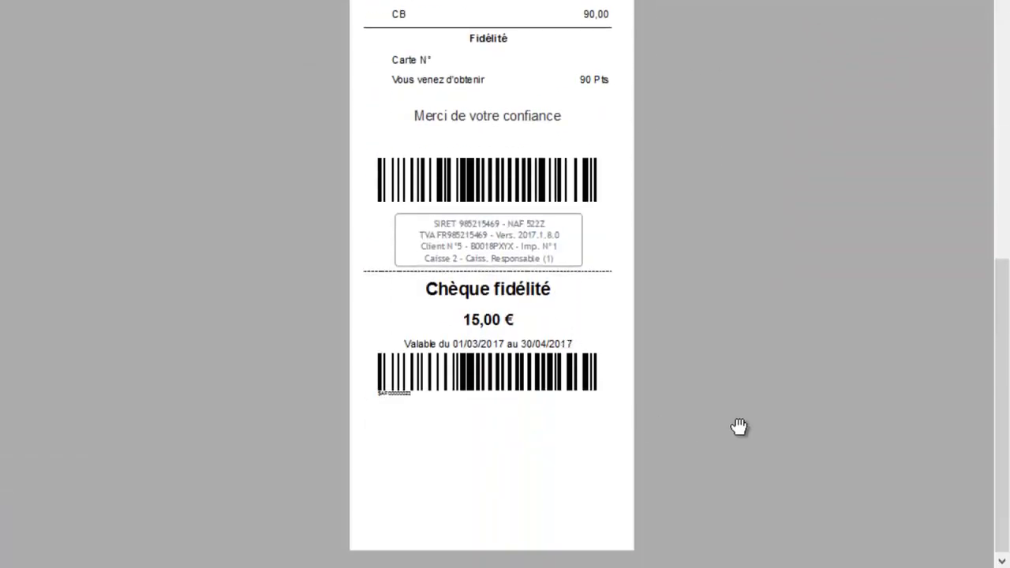
pyautogui.click(739, 426)
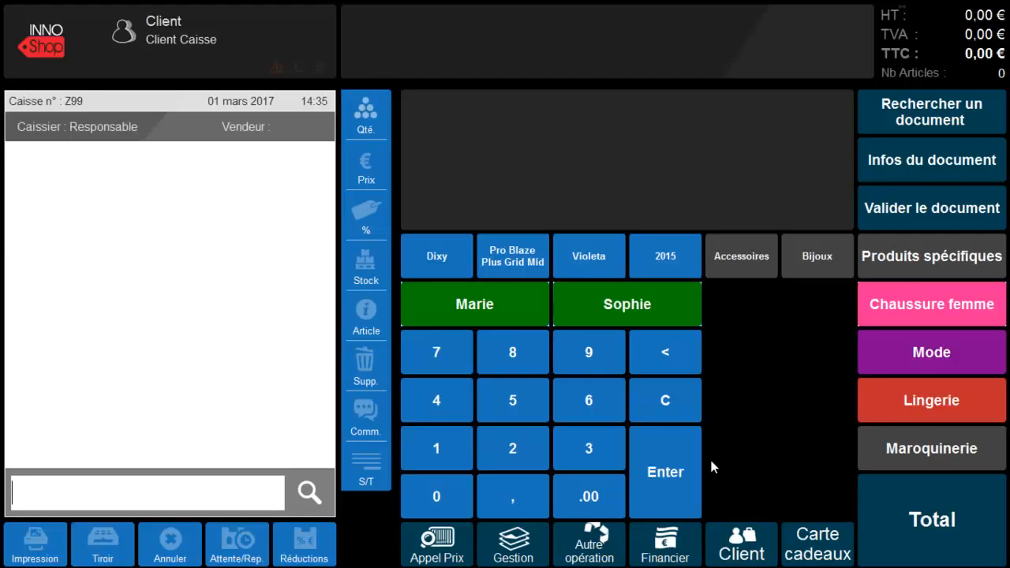
# Step: Close the till screen and open the closing of the cash session
pyautogui.click(815, 552)
pyautogui.click(44, 43)
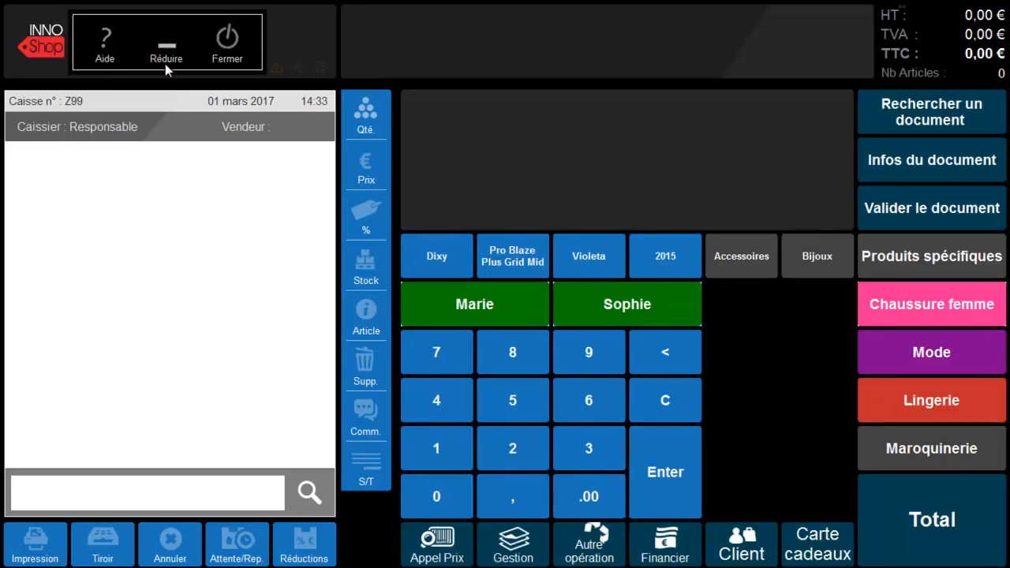
pyautogui.click(227, 57)
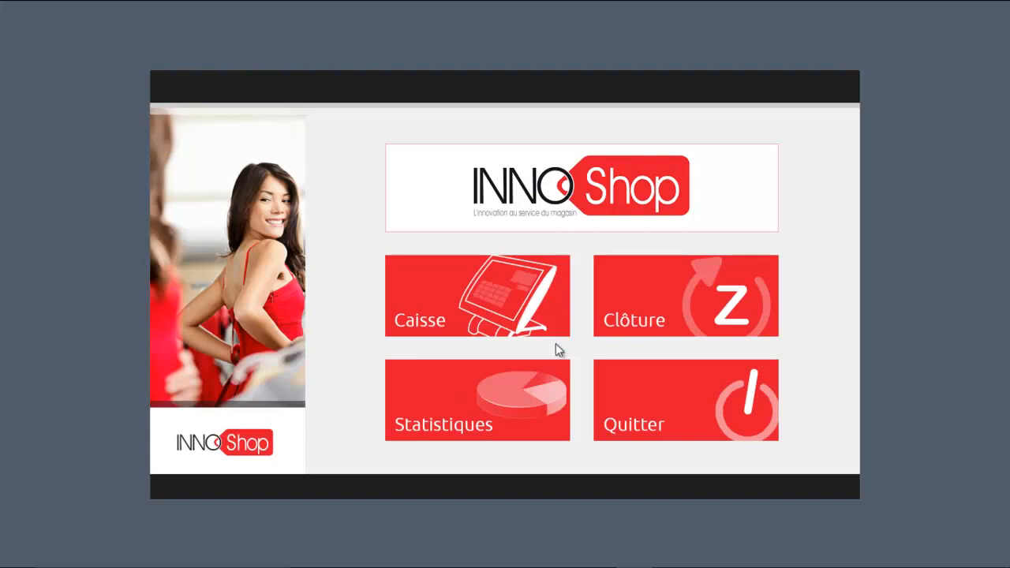
pyautogui.click(662, 291)
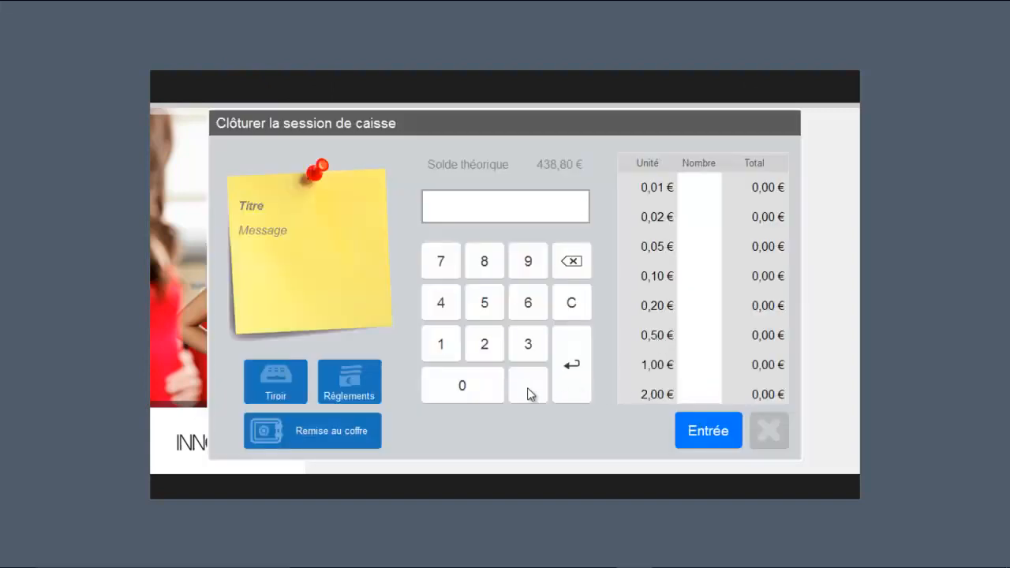
# Step: Change the mode of the 80,00 € CB payment to Chèque in the session's payment list and close the list
pyautogui.click(348, 381)
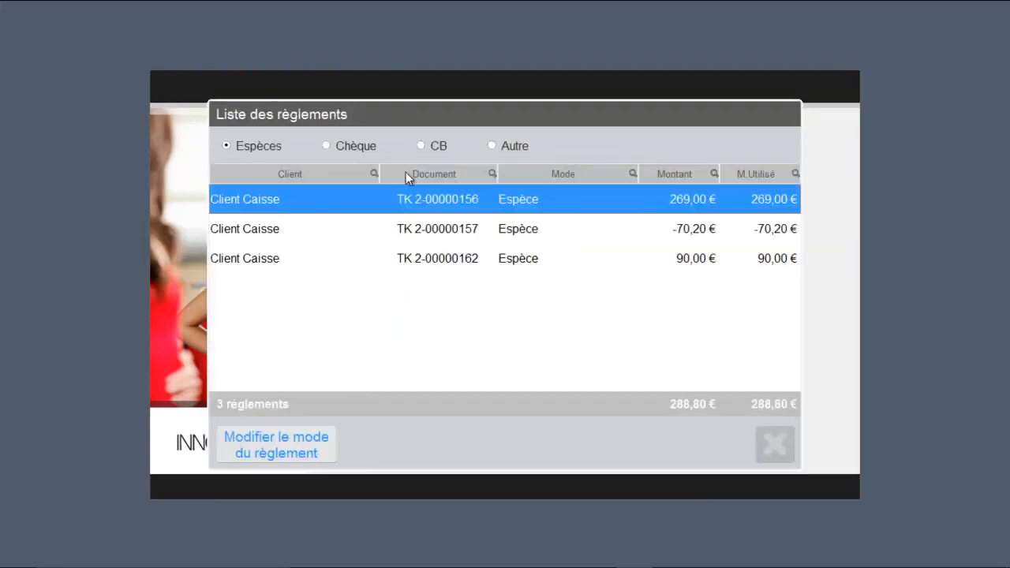
pyautogui.click(420, 146)
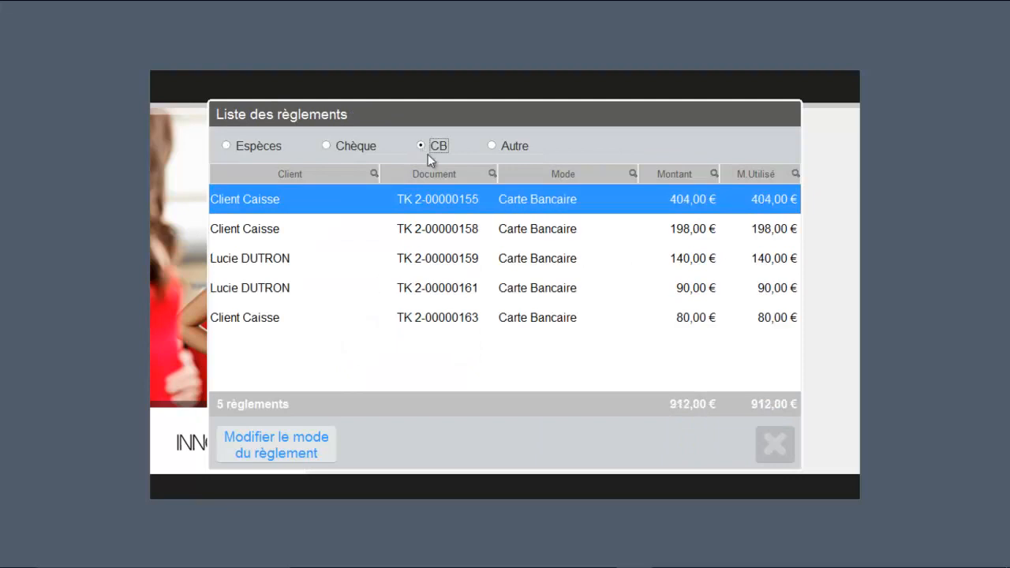
pyautogui.click(519, 319)
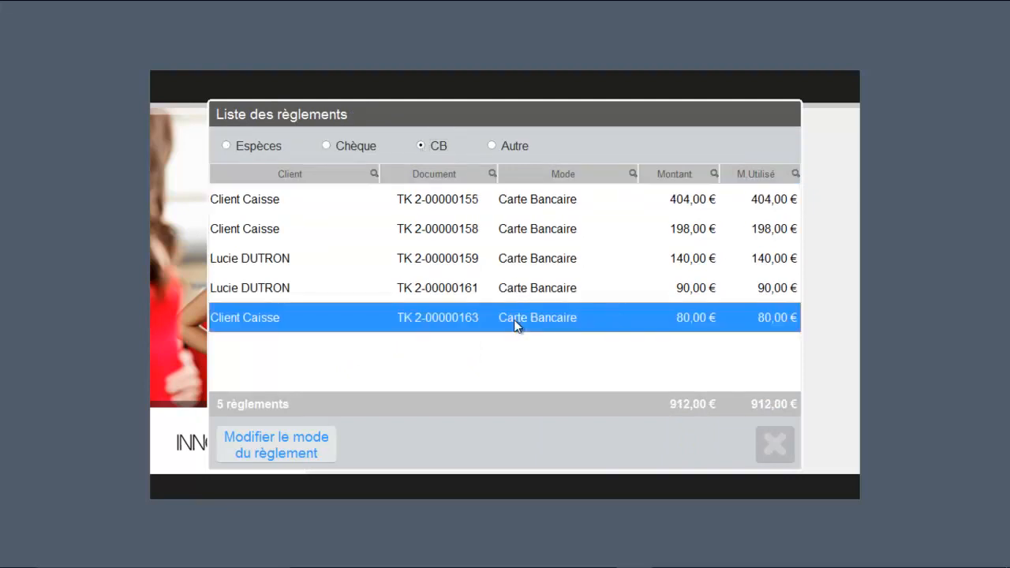
pyautogui.click(292, 441)
pyautogui.click(541, 205)
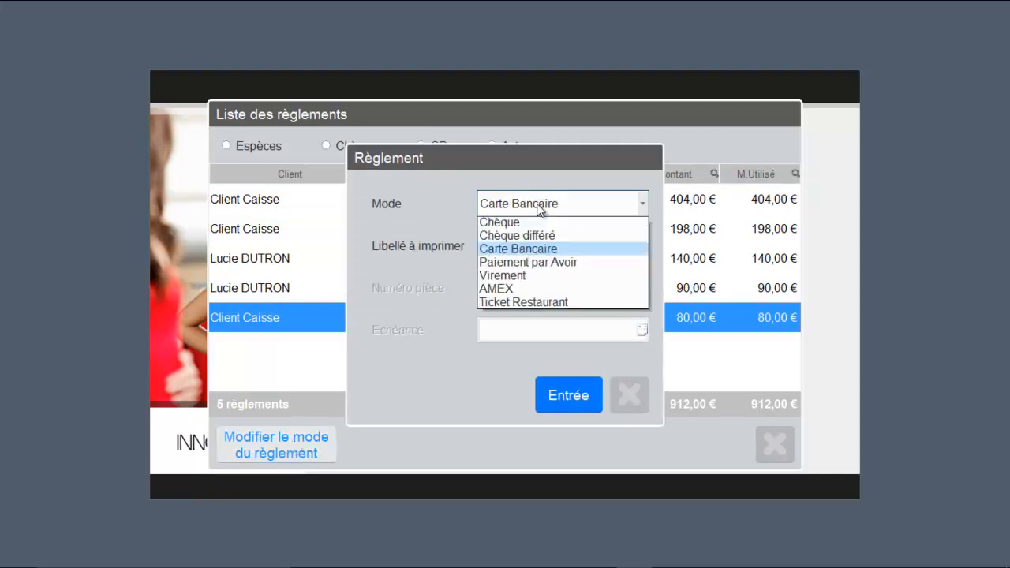
pyautogui.click(531, 238)
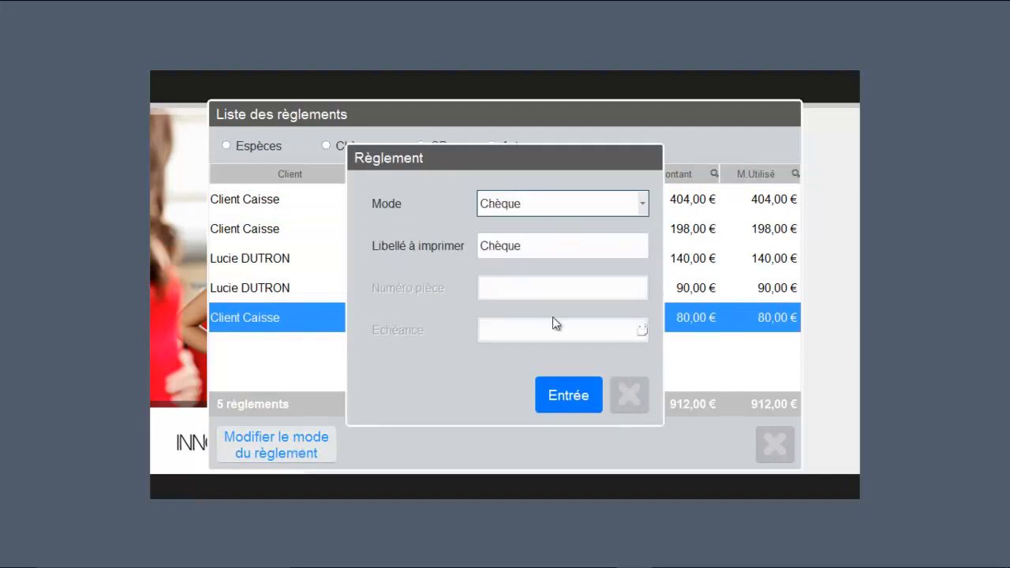
pyautogui.click(564, 403)
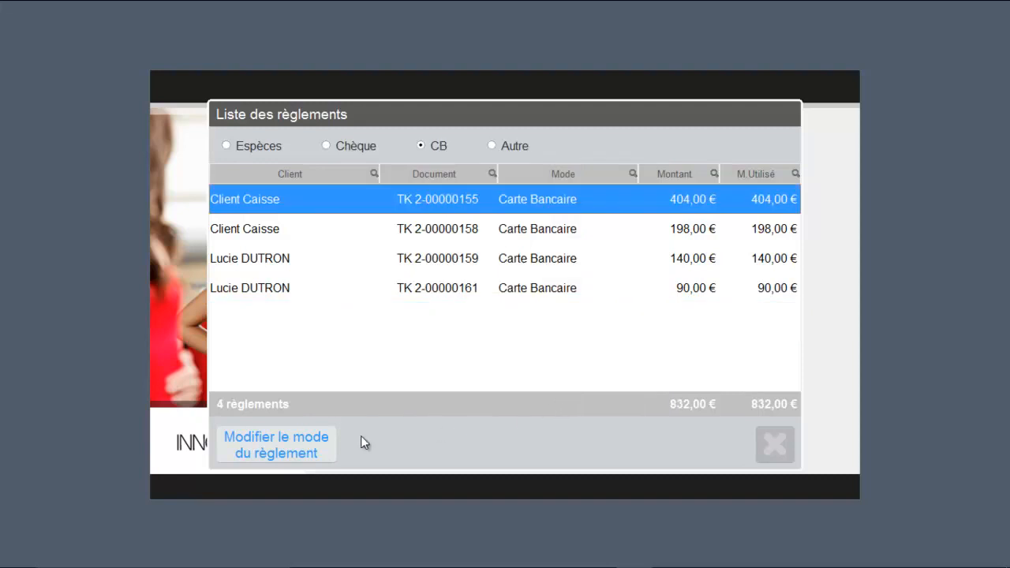
pyautogui.click(776, 445)
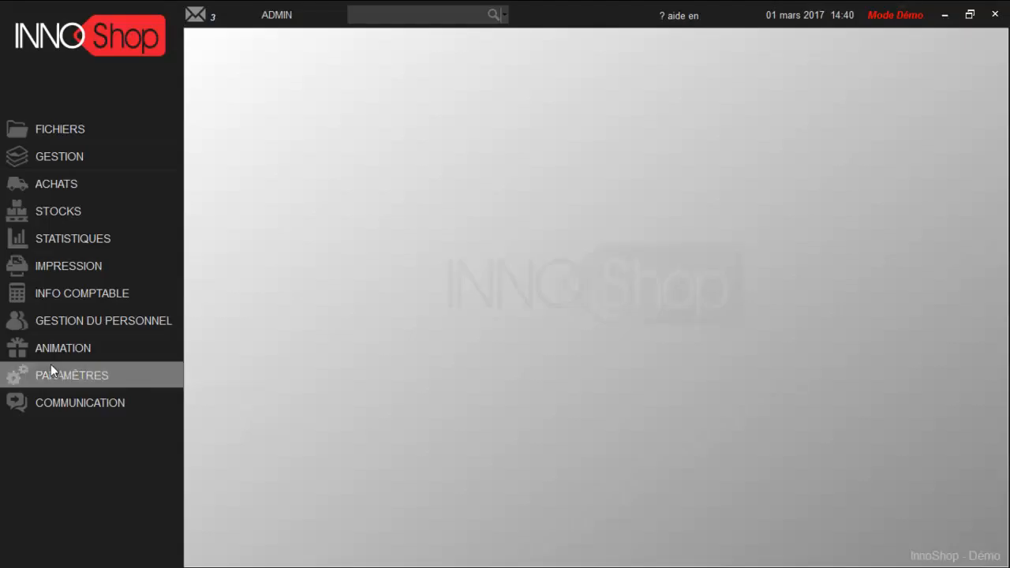
# Step: Display the gift card statistics comparing the full years 2016 and 2017
pyautogui.click(62, 355)
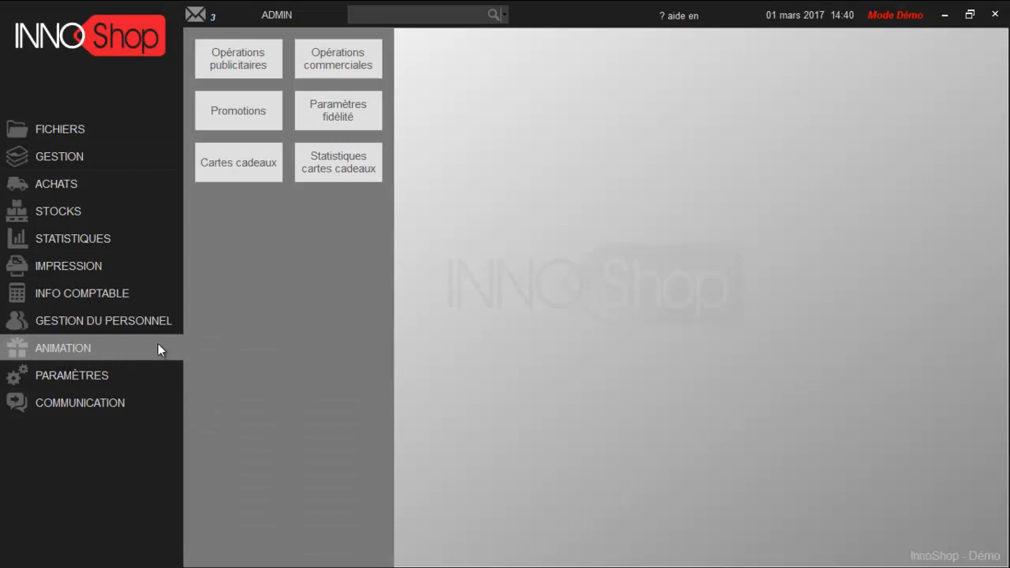
pyautogui.click(326, 158)
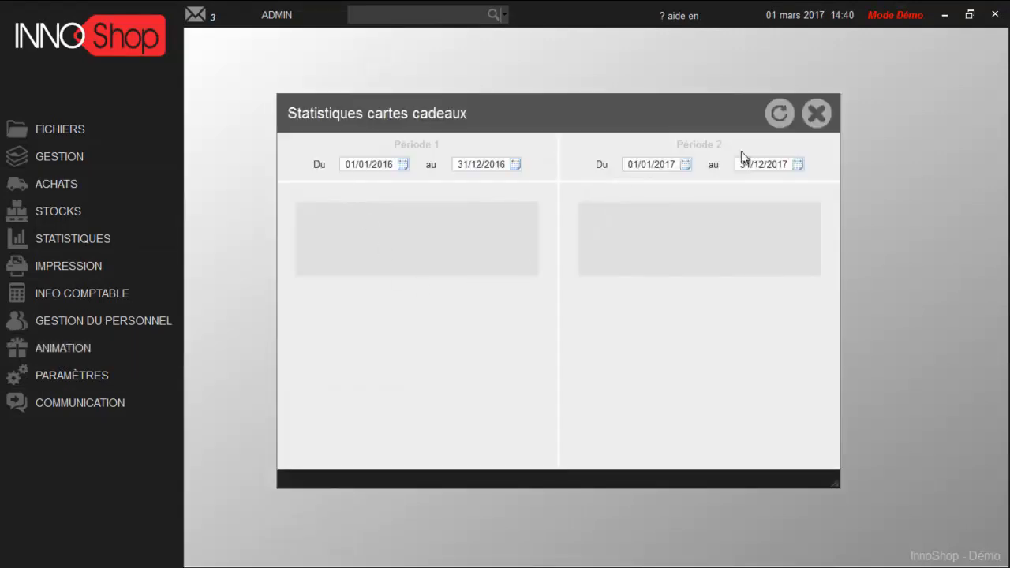
pyautogui.click(780, 114)
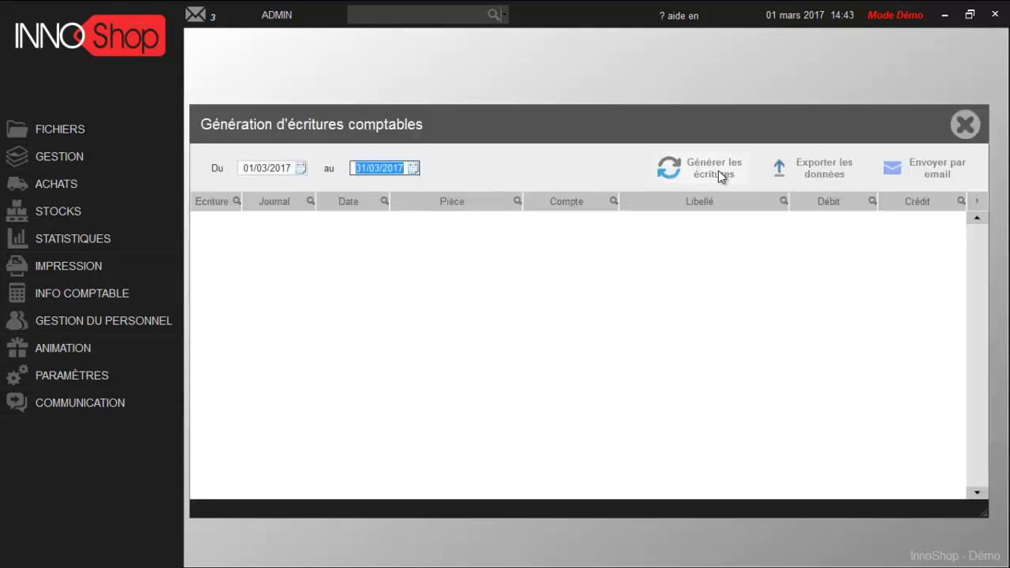
# Step: Generate the accounting entries from 01/03/2017 to 31/03/2017 and prepare the email with the export files attached
pyautogui.click(720, 174)
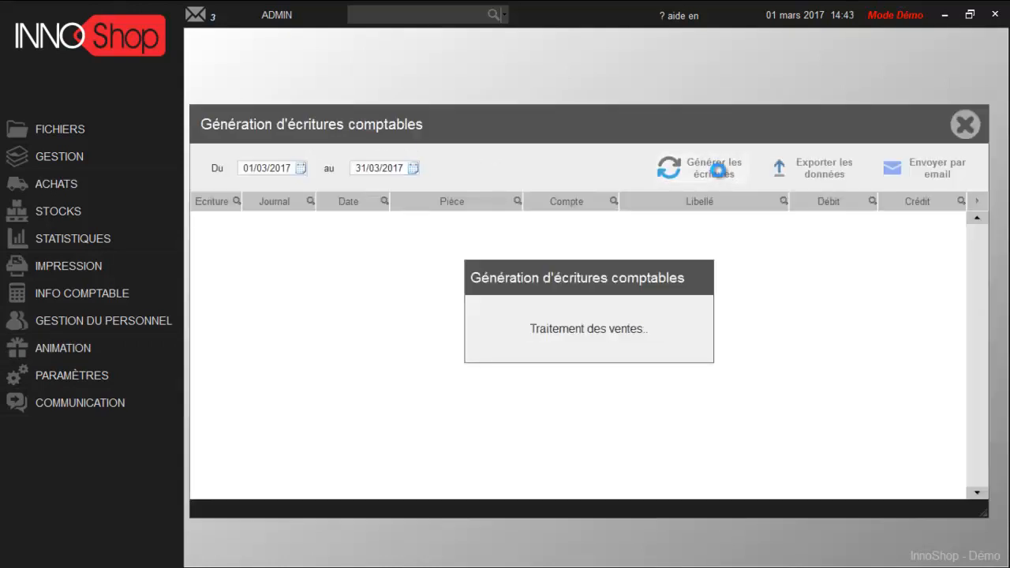
pyautogui.click(909, 176)
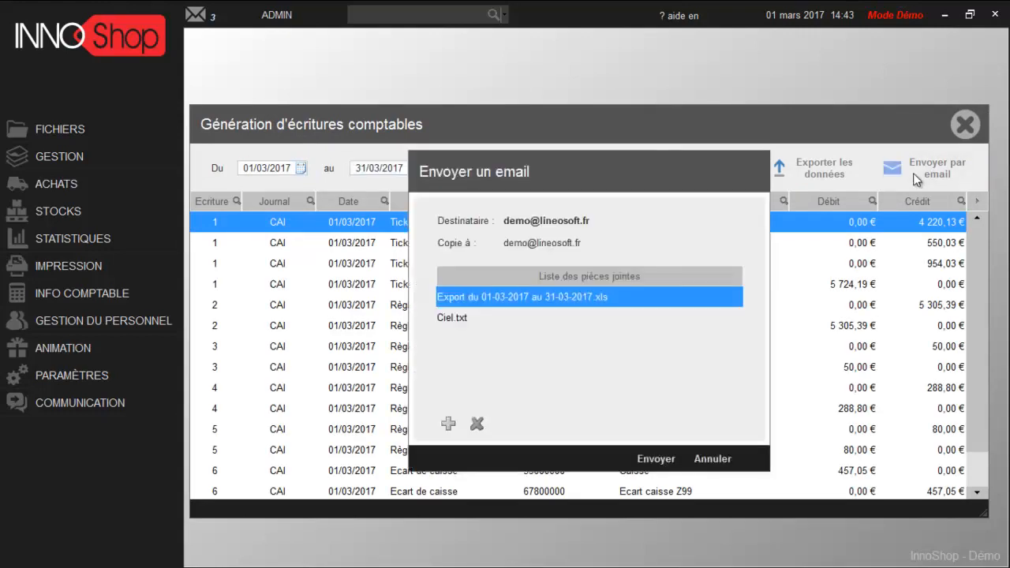